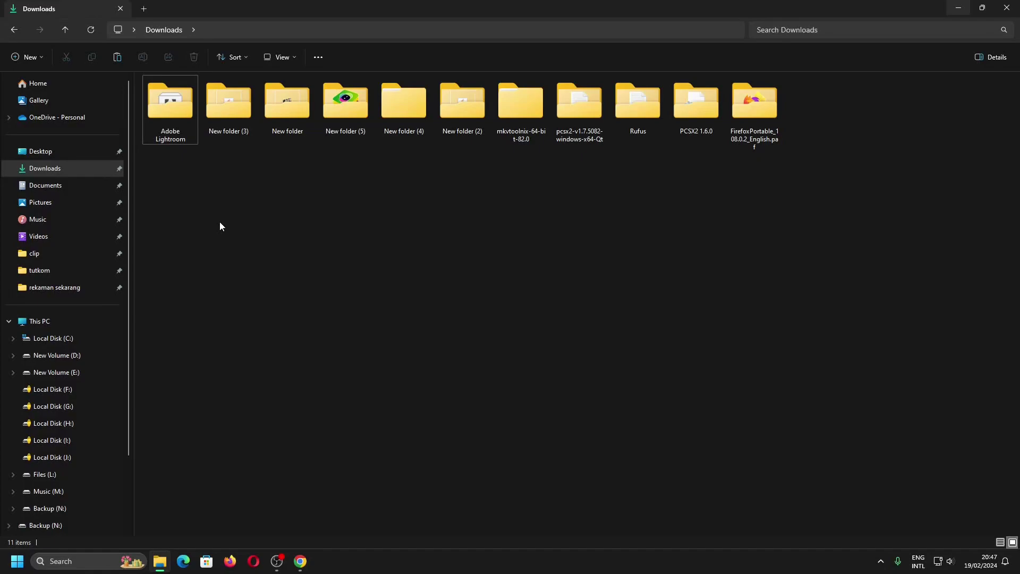
# Step: Open the Adobe Lightroom folder inside Downloads
pyautogui.press('Return')
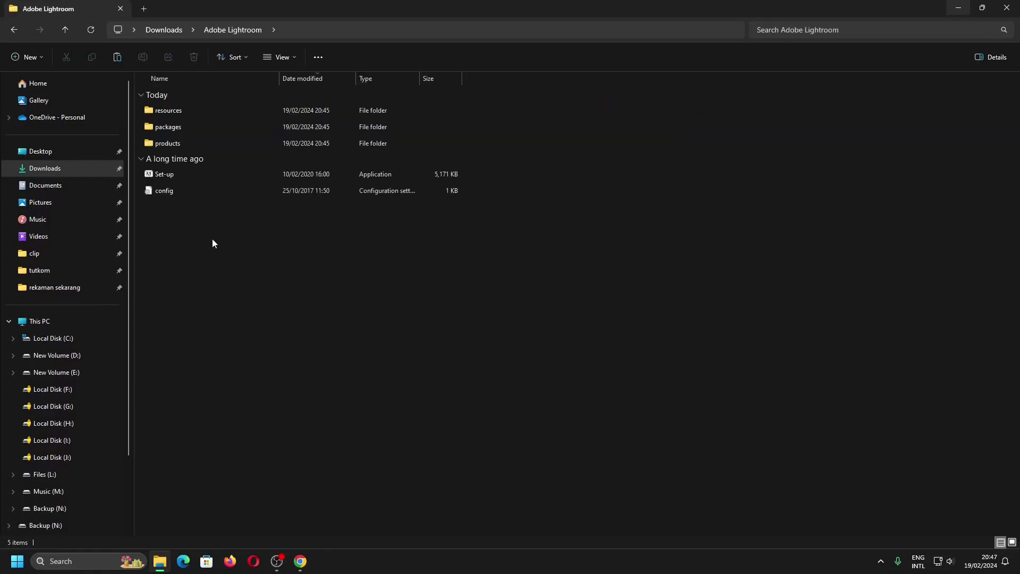
# Step: Launch the Lightroom Classic 12.5.0 setup, keeping English (North America) as installer language
pyautogui.doubleClick(245, 175)
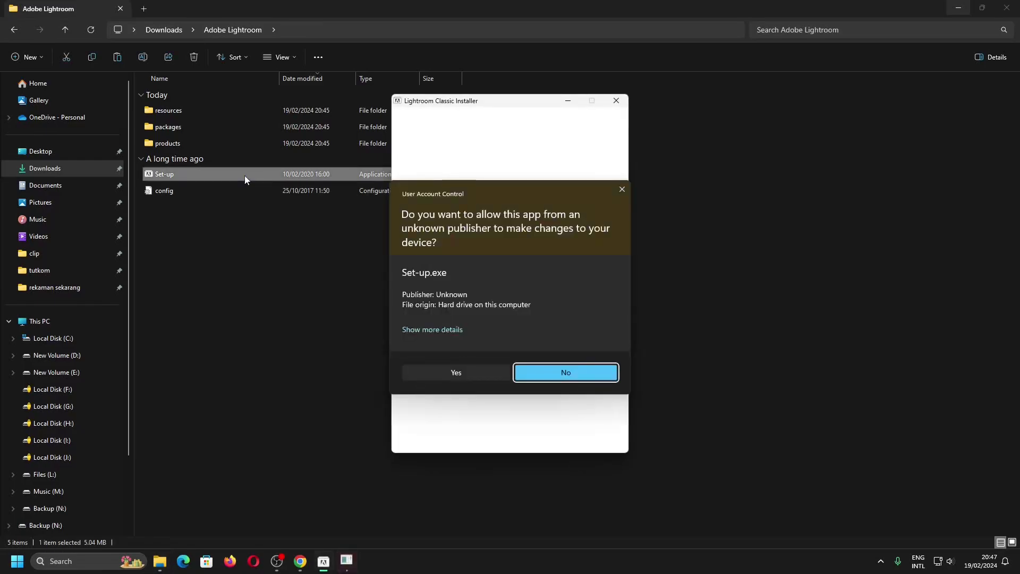
pyautogui.click(461, 372)
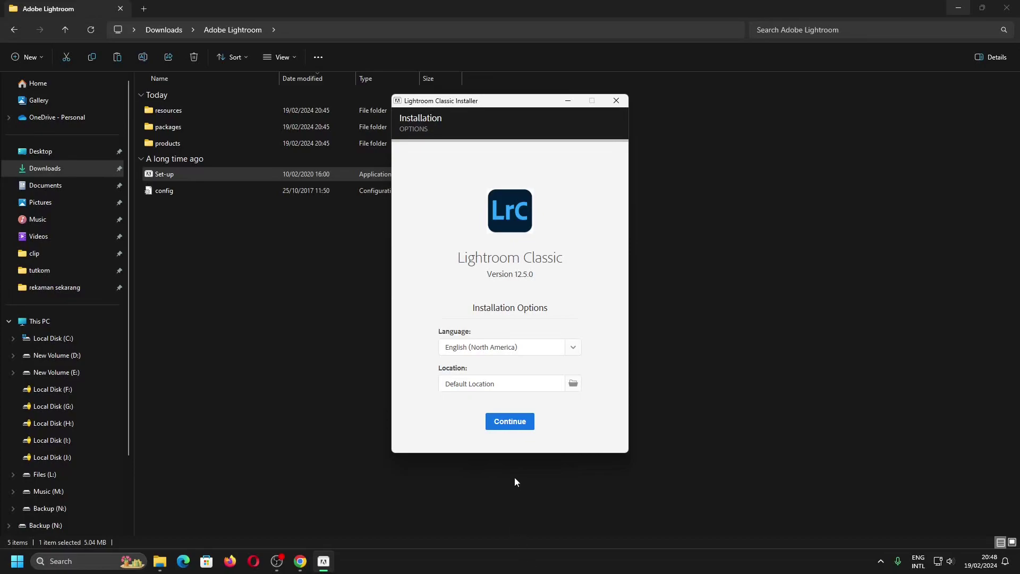
pyautogui.click(572, 353)
pyautogui.scroll(-2, 552, 401)
pyautogui.scroll(-1, 553, 403)
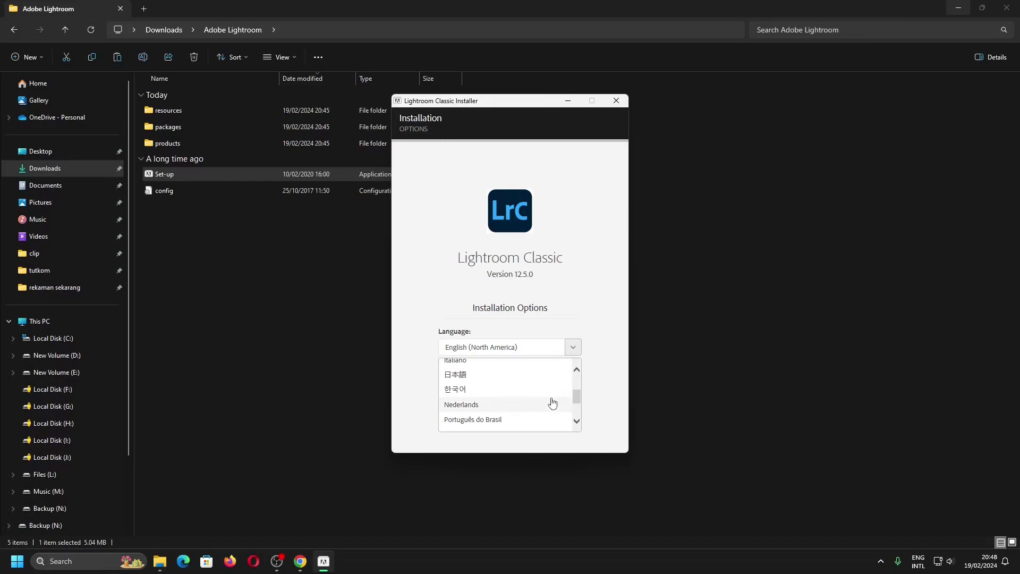
pyautogui.scroll(-1, 553, 403)
pyautogui.scroll(1, 553, 403)
pyautogui.click(630, 340)
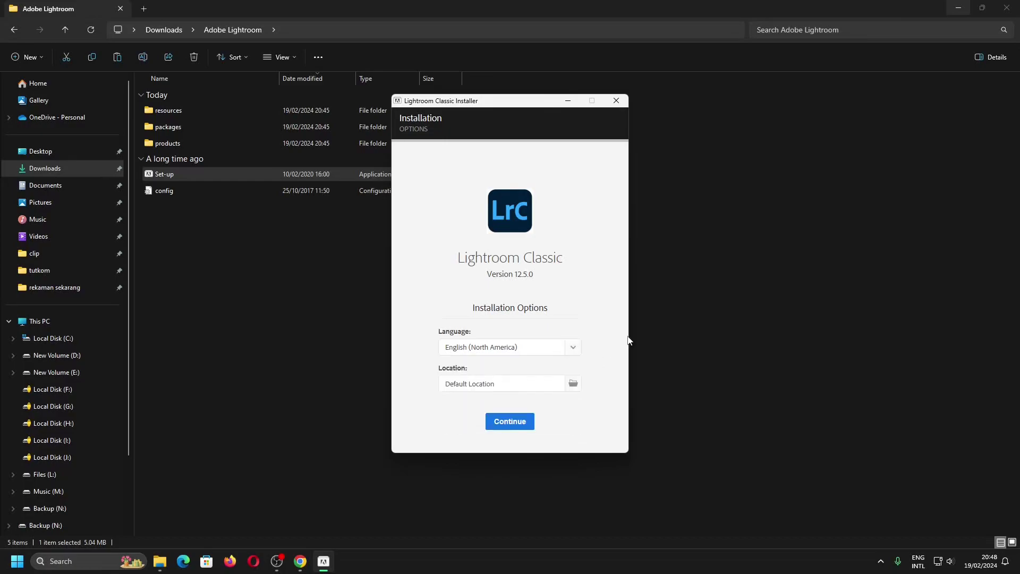
# Step: Review the install location options and keep the Default Location
pyautogui.click(571, 389)
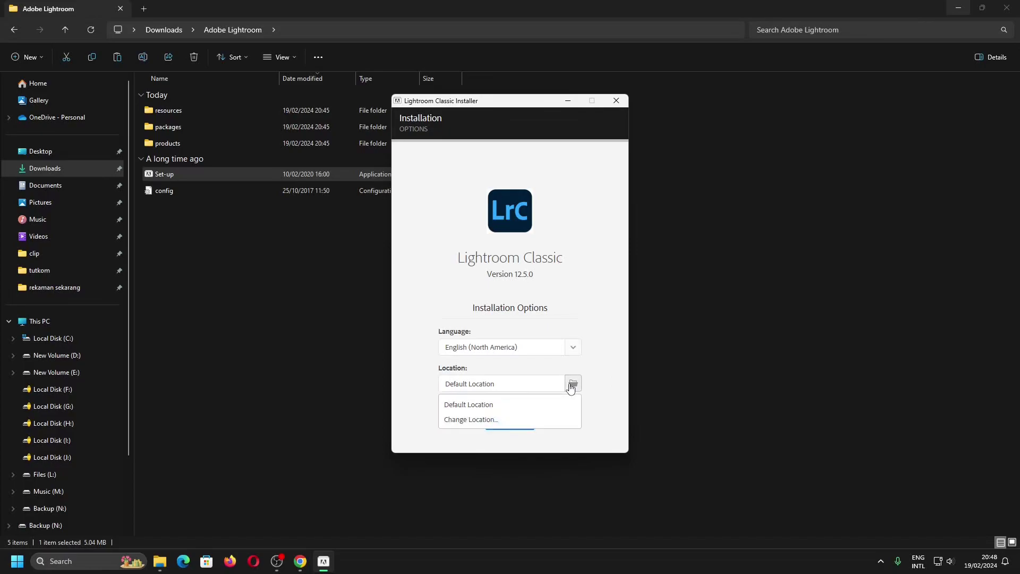
pyautogui.click(502, 420)
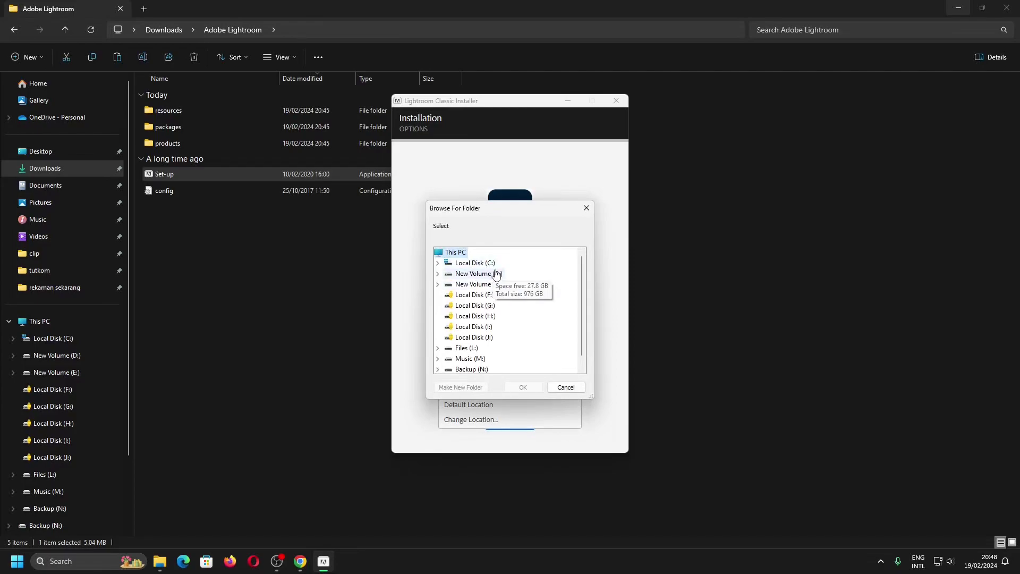
pyautogui.click(566, 387)
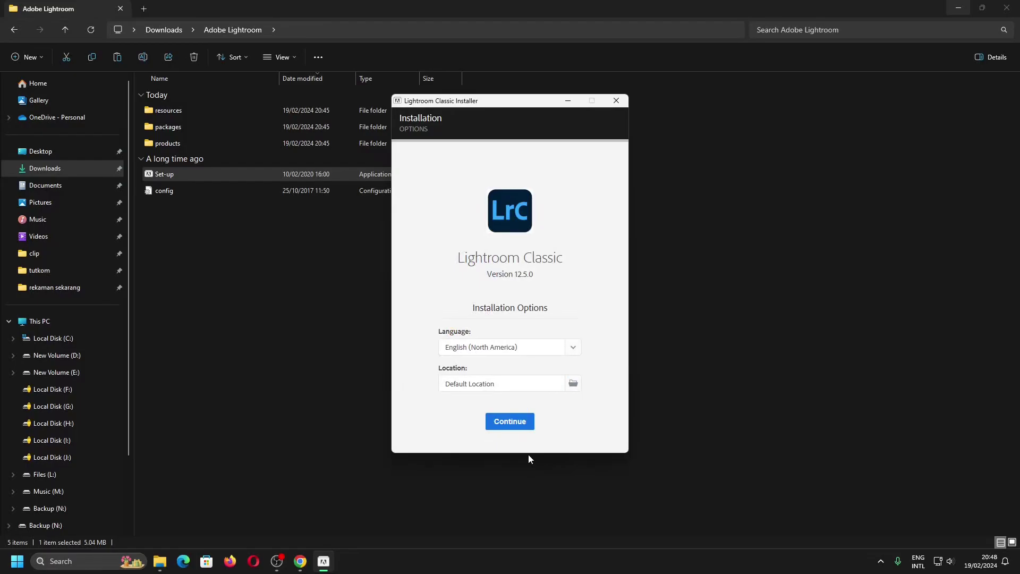
# Step: Start the Lightroom Classic installation and search installed apps for 'light'
pyautogui.click(511, 423)
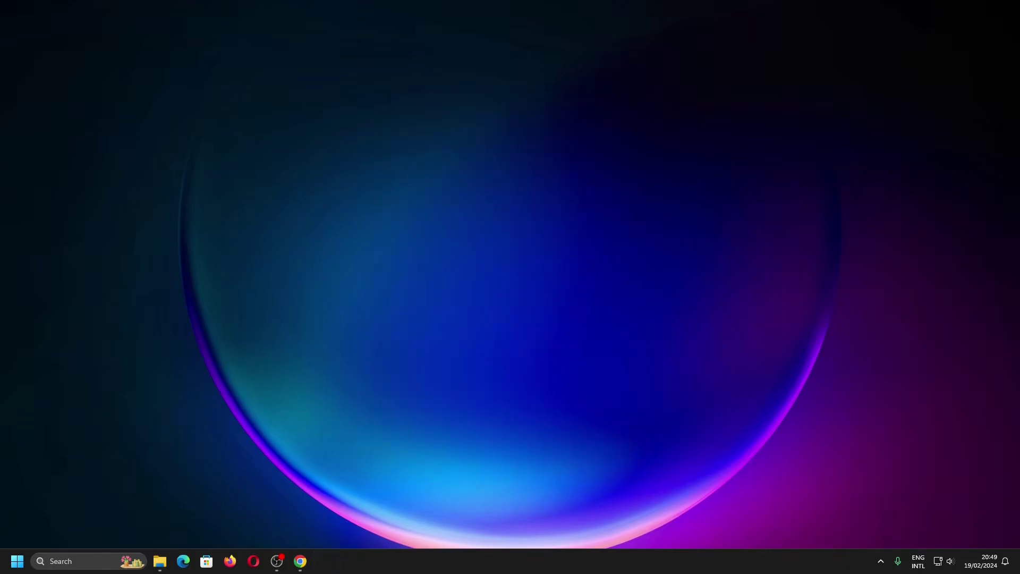
pyautogui.click(17, 561)
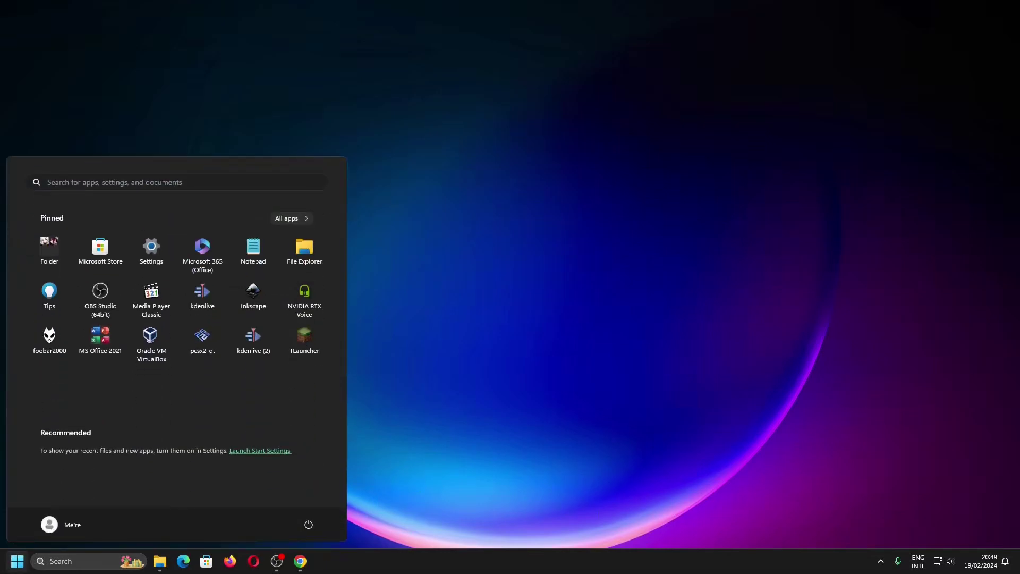
pyautogui.write('light')
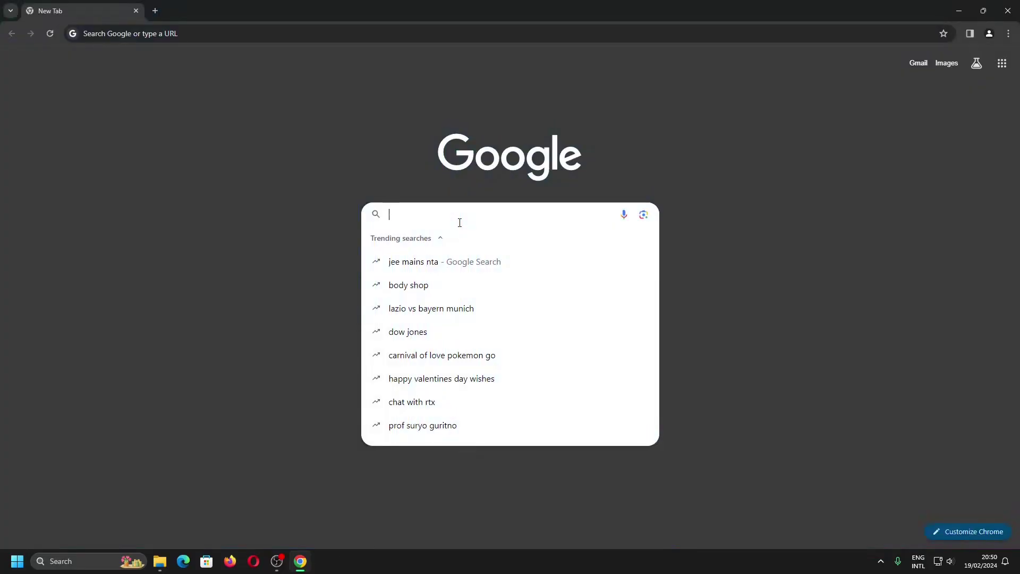
# Step: Search Google for 'msvcr download' and look through the results
pyautogui.write('msv')
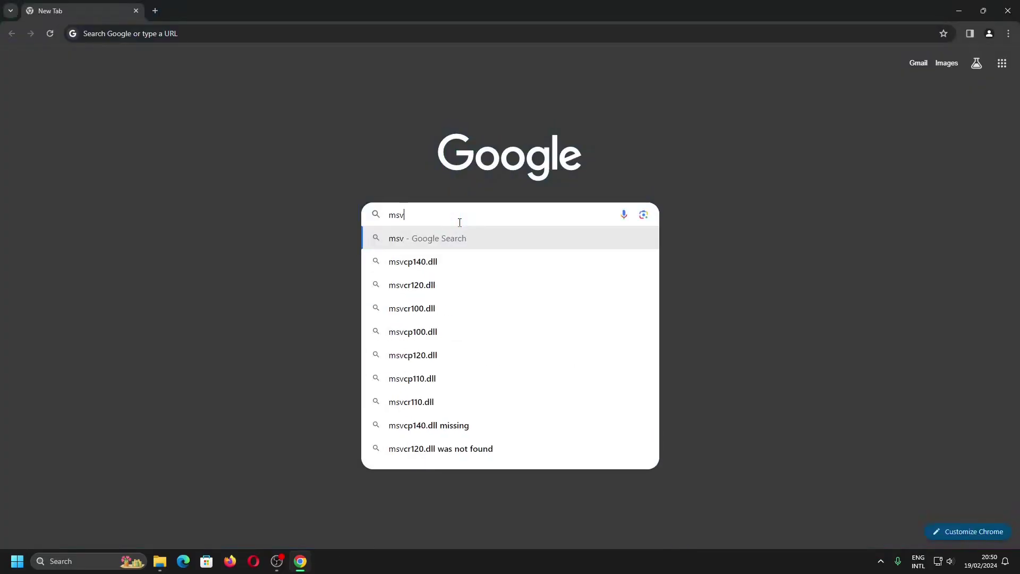
pyautogui.write('cr downl')
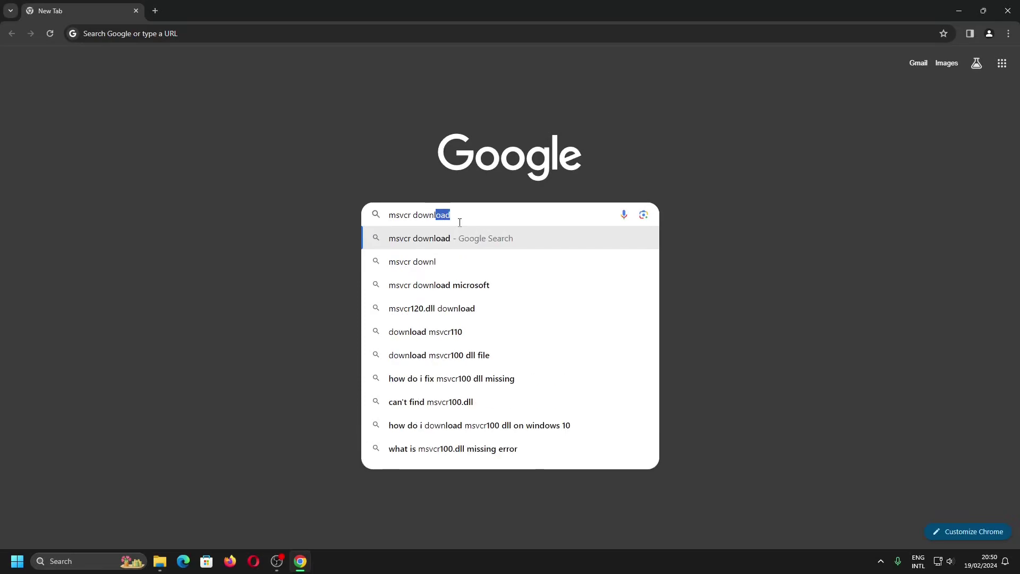
pyautogui.write('oad')
pyautogui.press('Return')
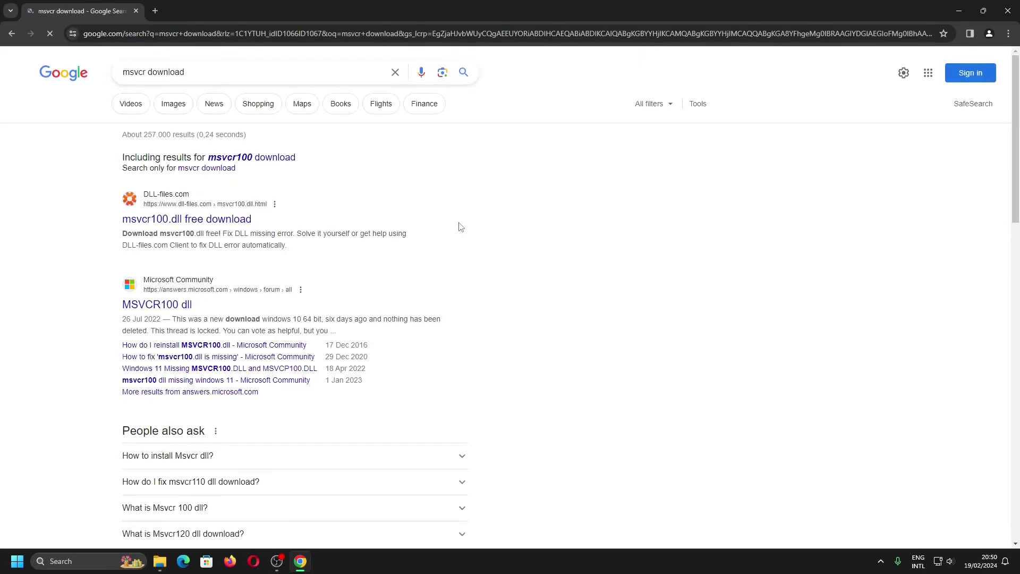
pyautogui.scroll(-5, 461, 227)
pyautogui.scroll(-4, 460, 227)
pyautogui.scroll(-5, 460, 227)
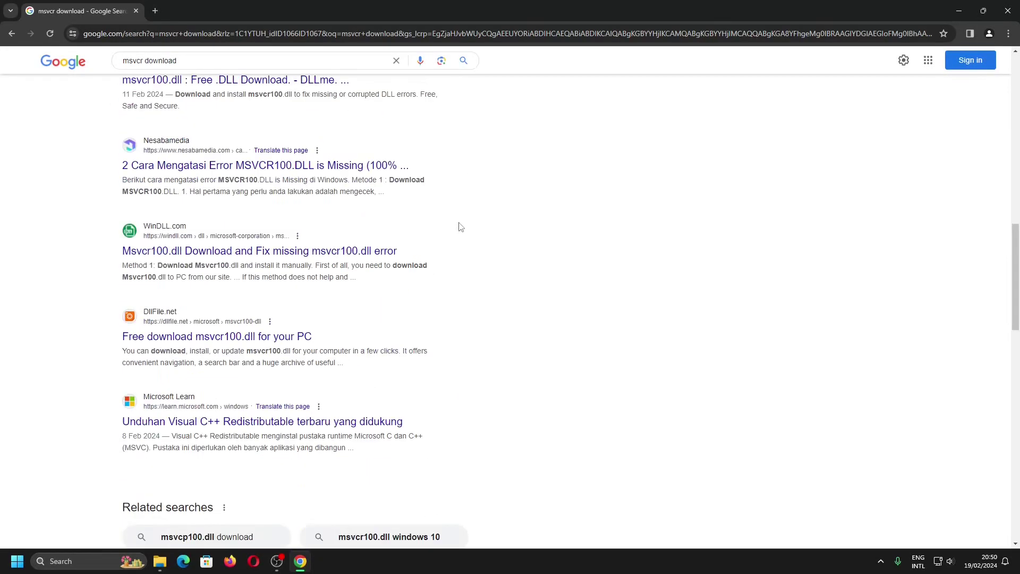
pyautogui.scroll(-2, 461, 227)
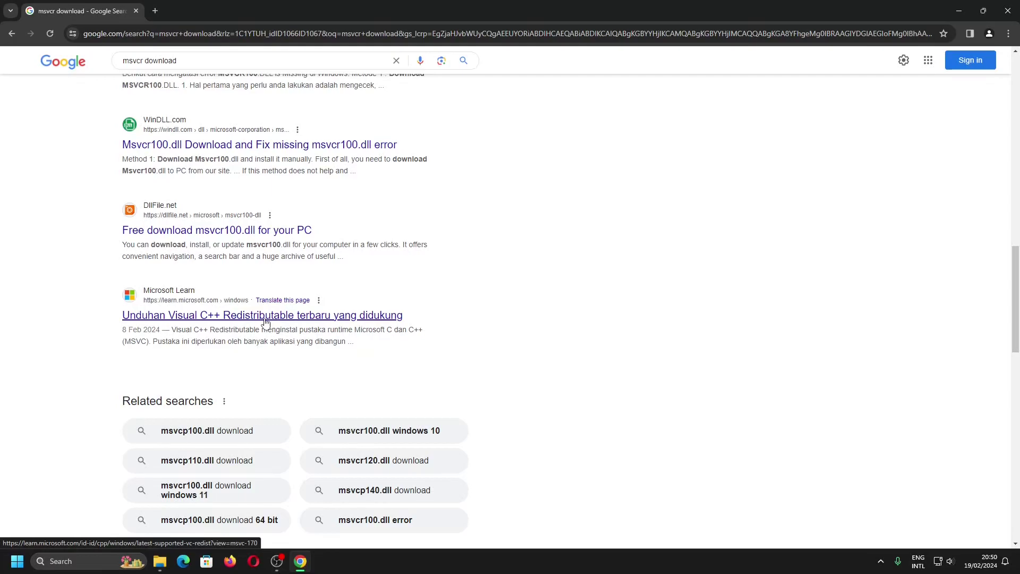
# Step: Change the query to 'visual c download' and rerun the search
pyautogui.doubleClick(140, 59)
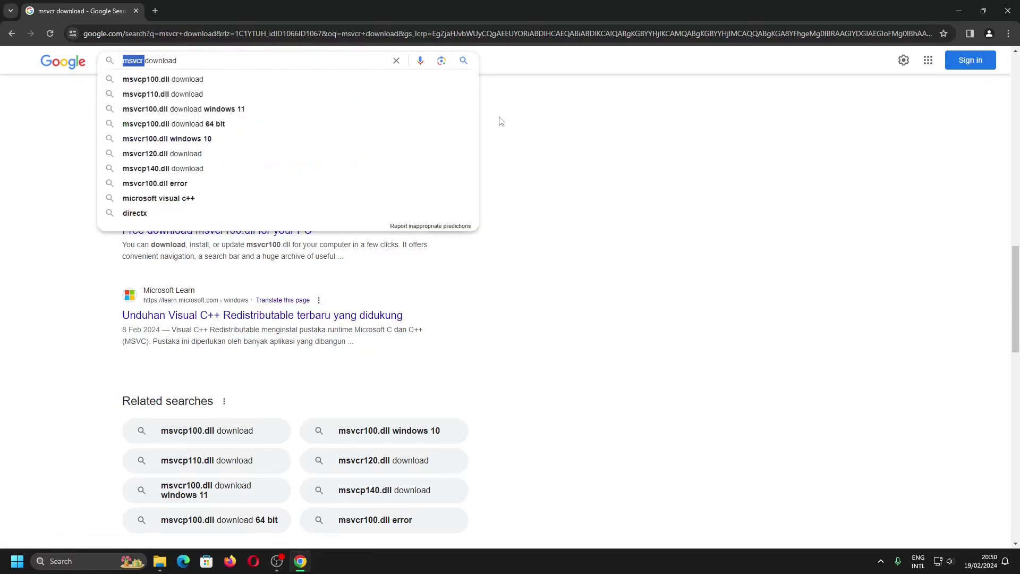
pyautogui.press('BackSpace')
pyautogui.write('visual c')
pyautogui.press('Return')
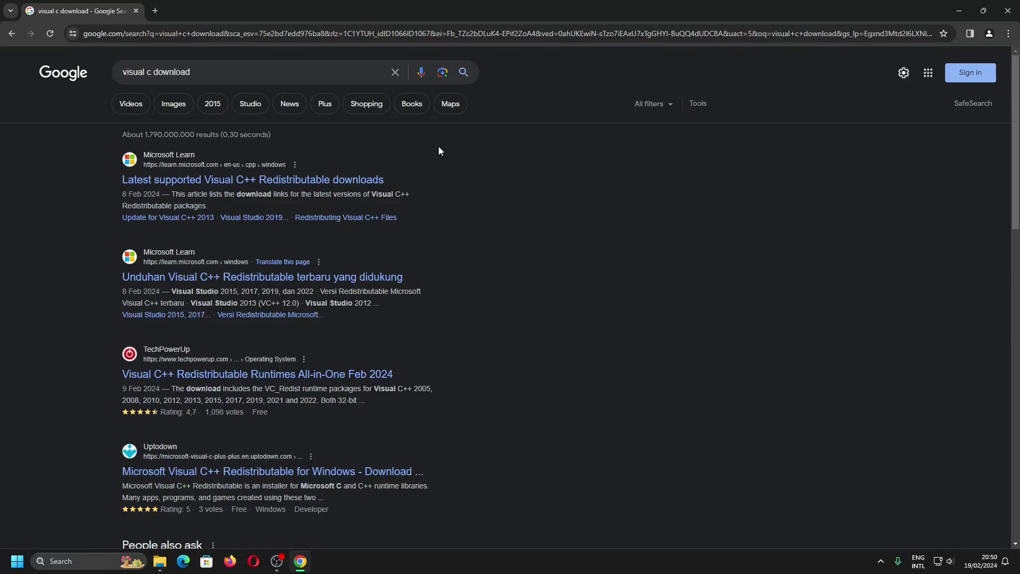
# Step: Open Microsoft Learn's Visual C++ Redistributable article and scroll to the 14.38.33135.0 download table
pyautogui.click(342, 184)
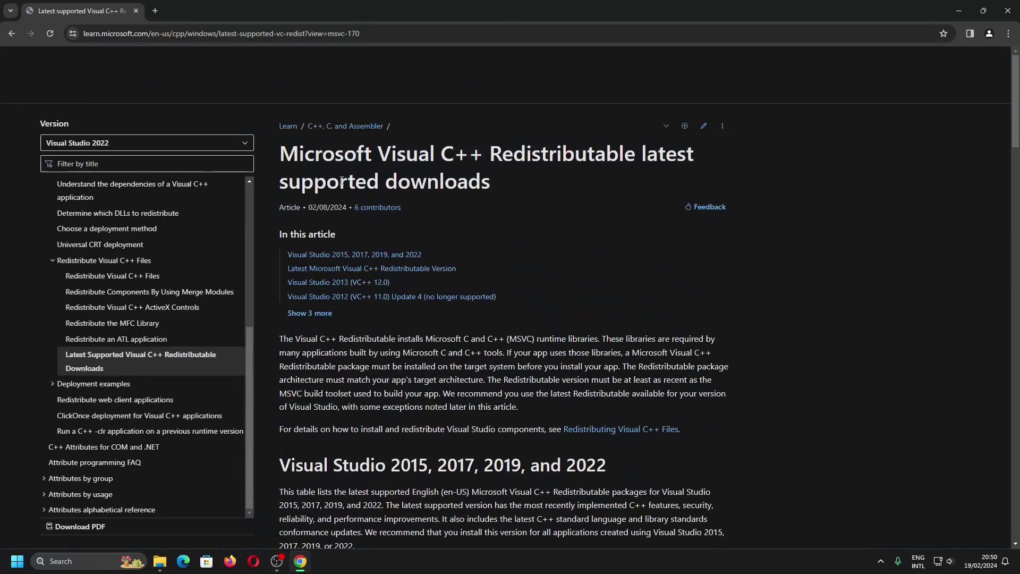
pyautogui.scroll(-2, 367, 183)
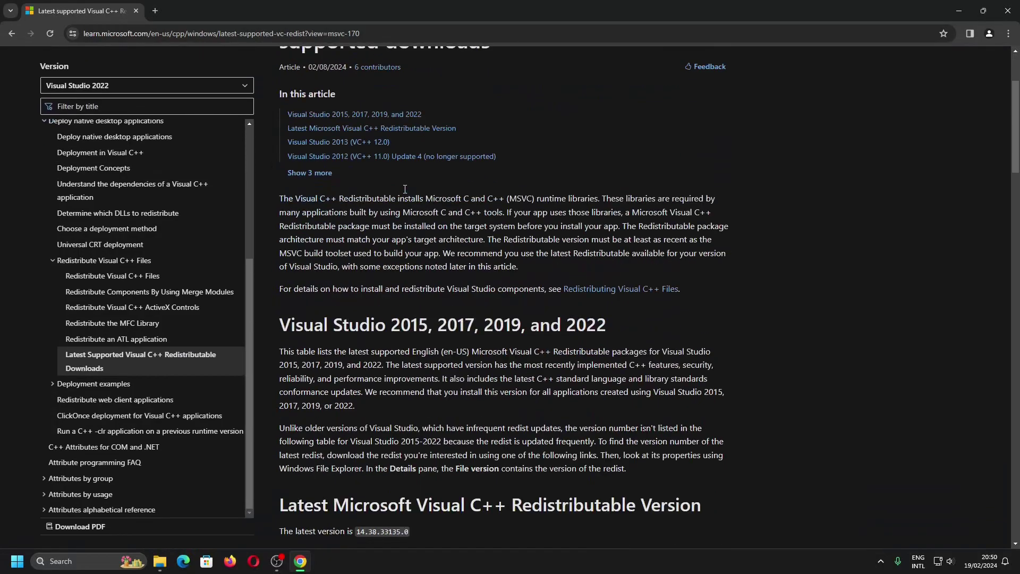
pyautogui.scroll(-1, 382, 186)
pyautogui.scroll(-1, 398, 189)
pyautogui.scroll(-1, 405, 189)
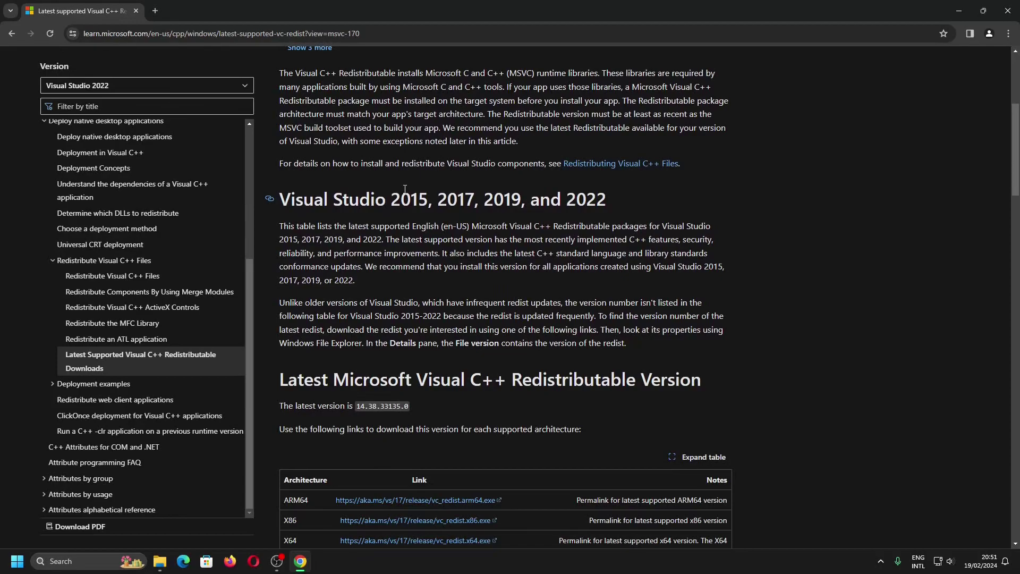
pyautogui.moveTo(392, 198); pyautogui.dragTo(704, 199)
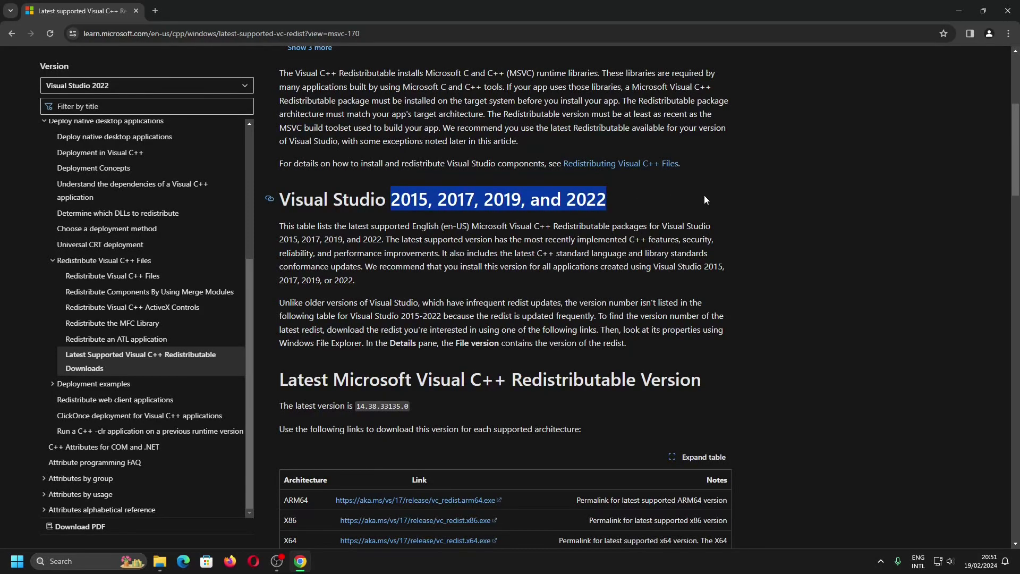
pyautogui.scroll(-6, 705, 199)
pyautogui.scroll(-5, 705, 196)
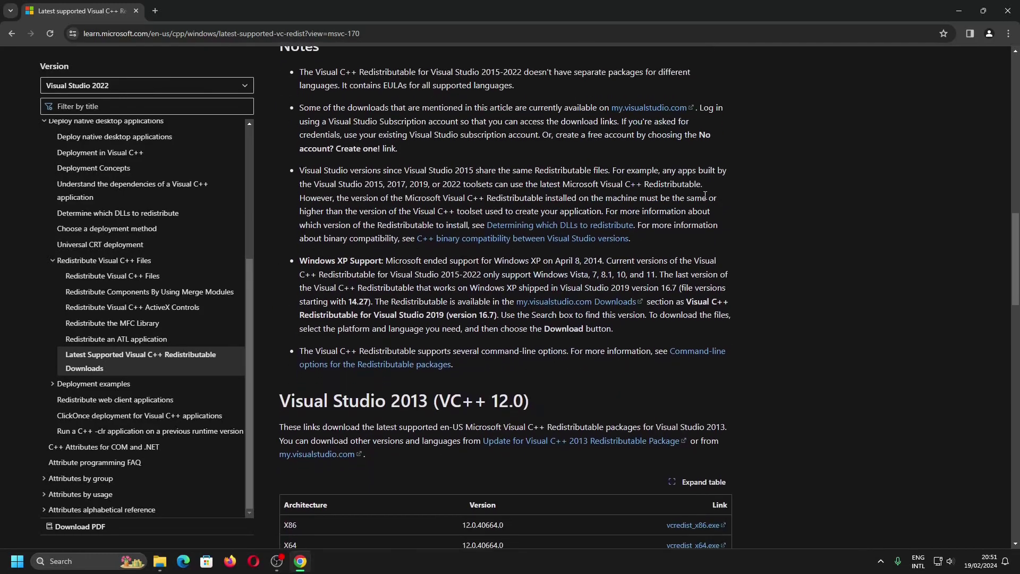
pyautogui.scroll(5, 703, 195)
pyautogui.scroll(2, 704, 194)
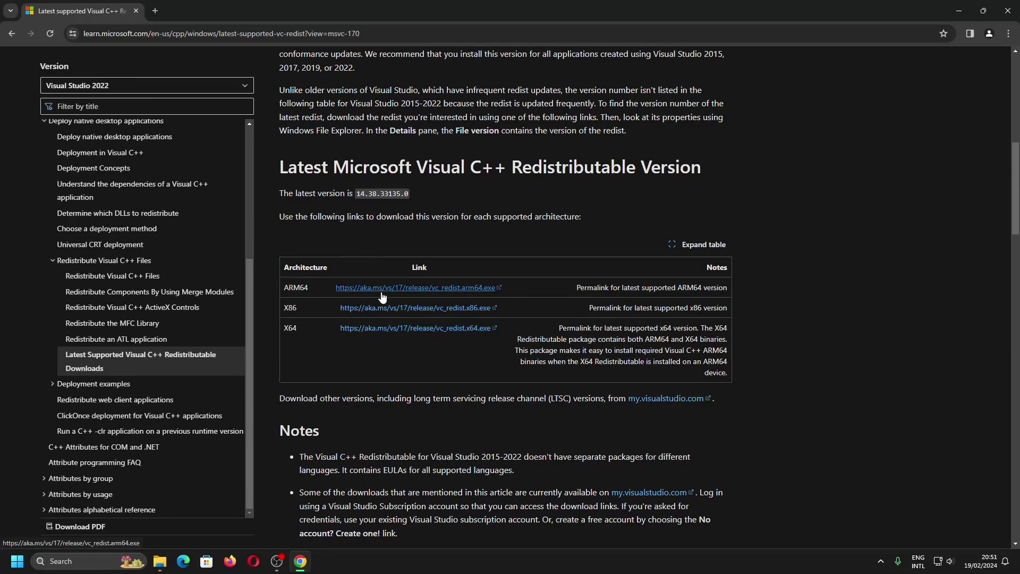
# Step: Download the X64 VC_redist.x64.exe and run it from Chrome's downloads
pyautogui.click(387, 329)
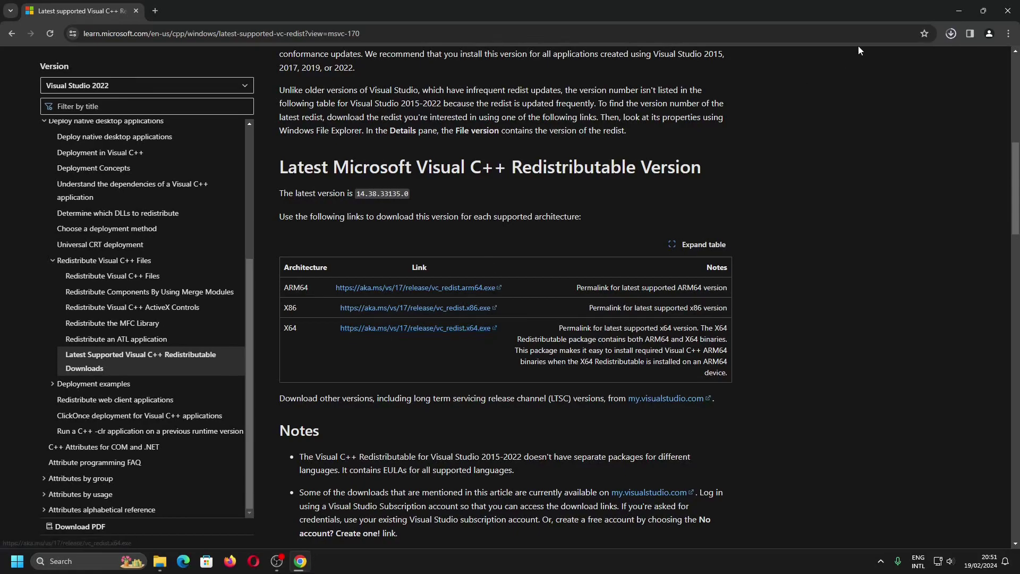
pyautogui.click(954, 37)
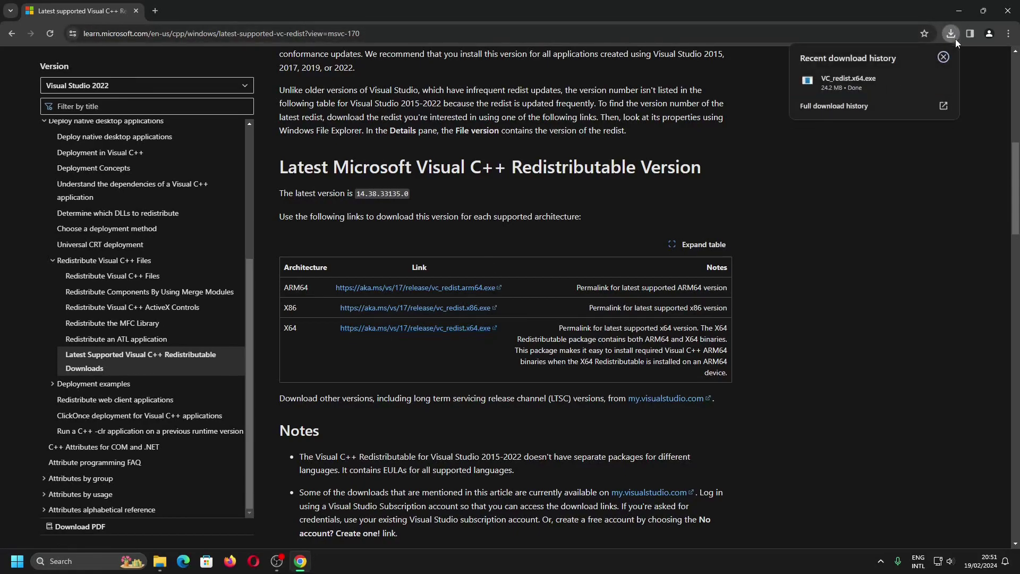
pyautogui.click(856, 80)
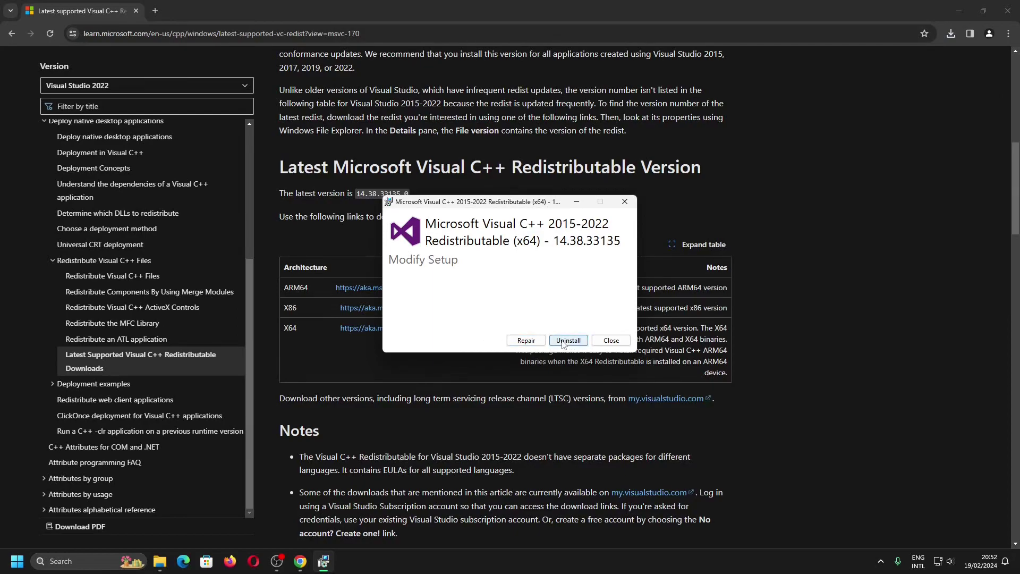
# Step: Try the Modify setup, then relaunch VC_redist.x64.exe from Chrome's downloads
pyautogui.click(564, 342)
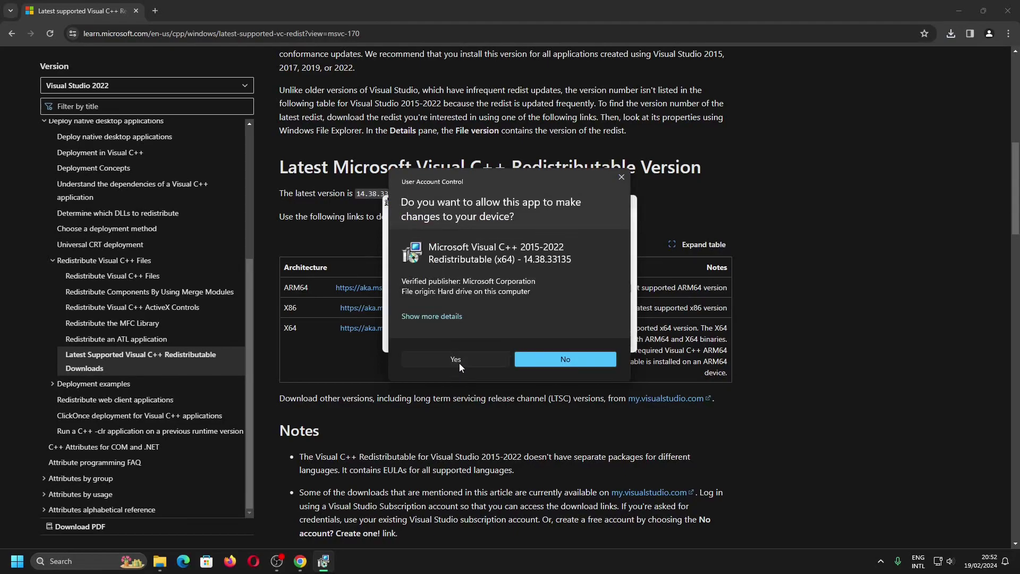
pyautogui.click(459, 362)
pyautogui.click(611, 341)
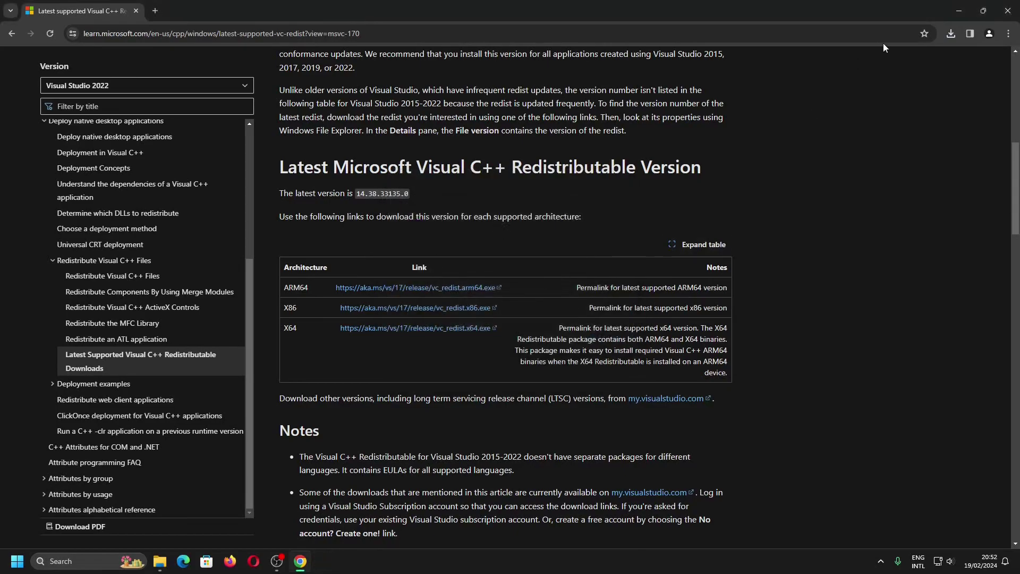
pyautogui.click(951, 33)
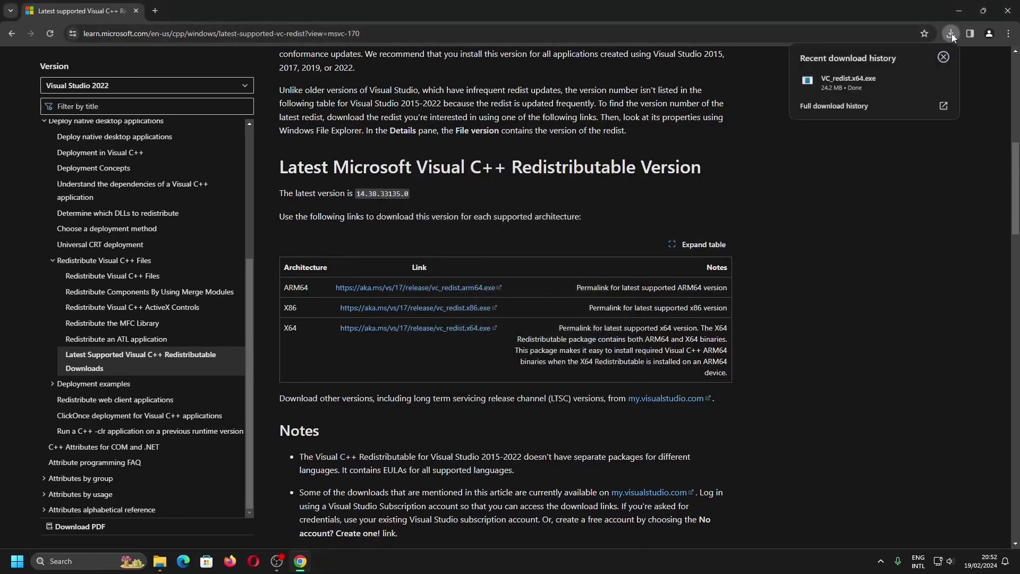
pyautogui.click(849, 81)
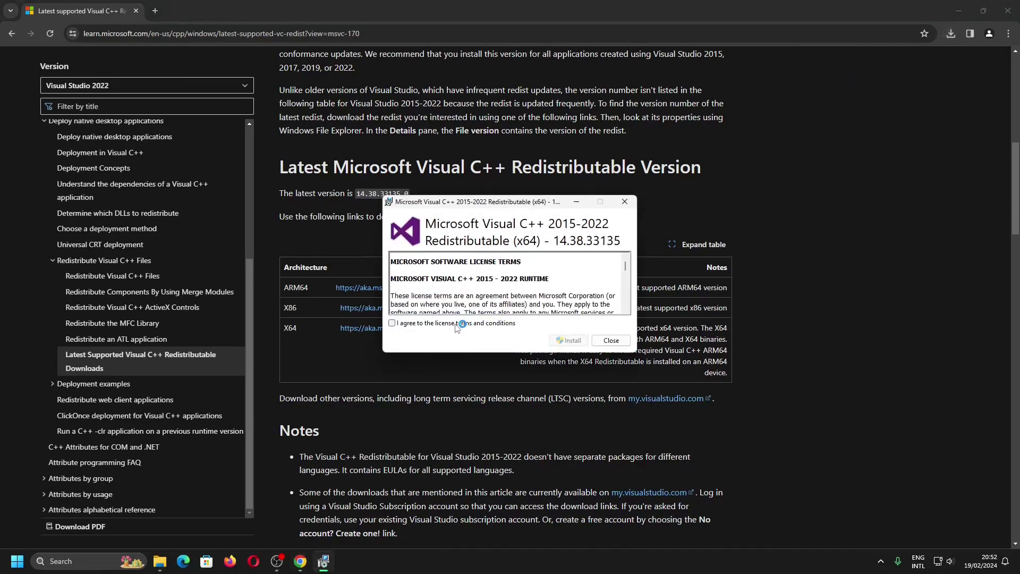
# Step: Accept the licence, install the x64 14.38.33135 redistributable, and close the installer
pyautogui.click(457, 323)
pyautogui.click(555, 339)
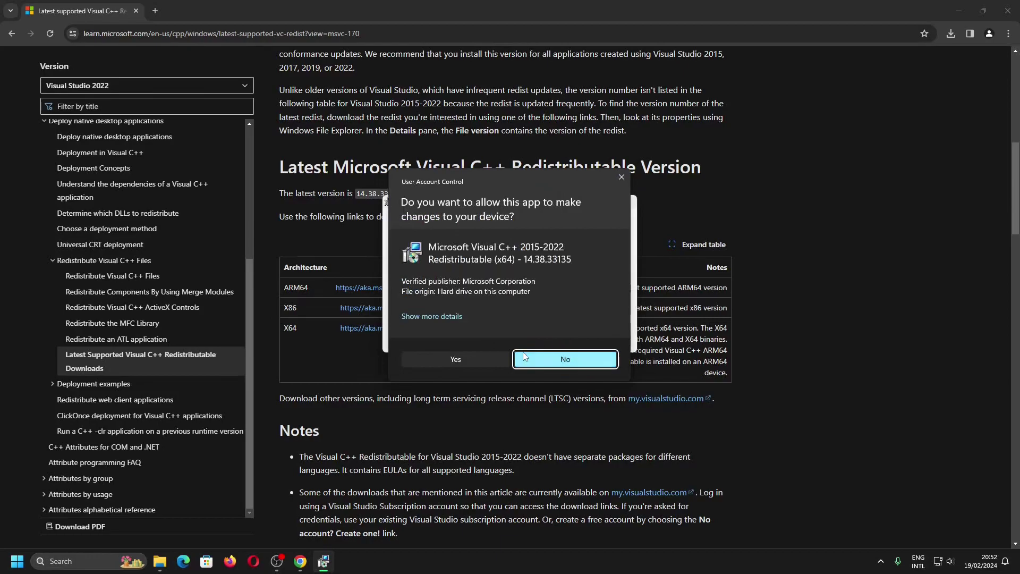
pyautogui.click(477, 361)
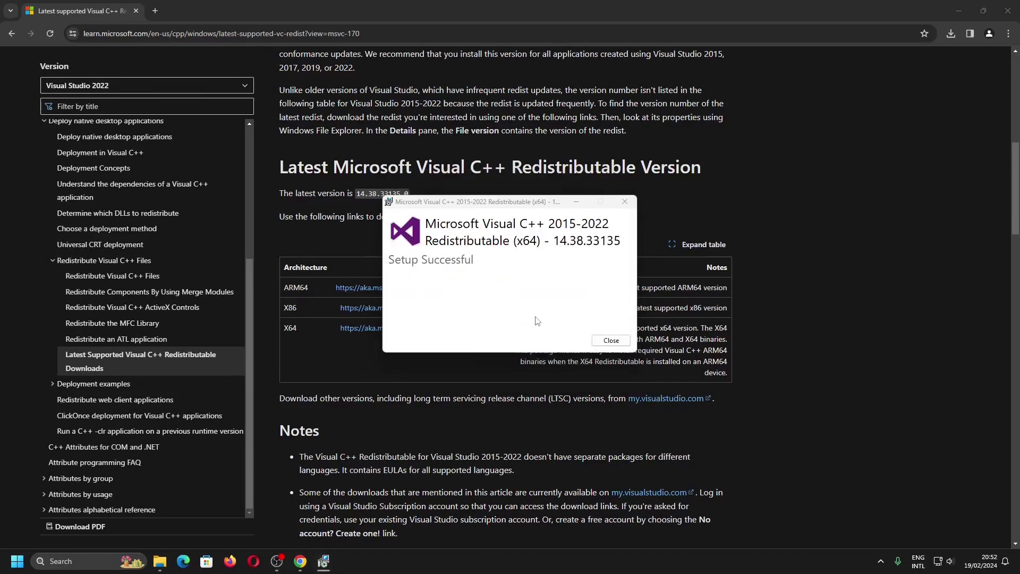
pyautogui.click(612, 340)
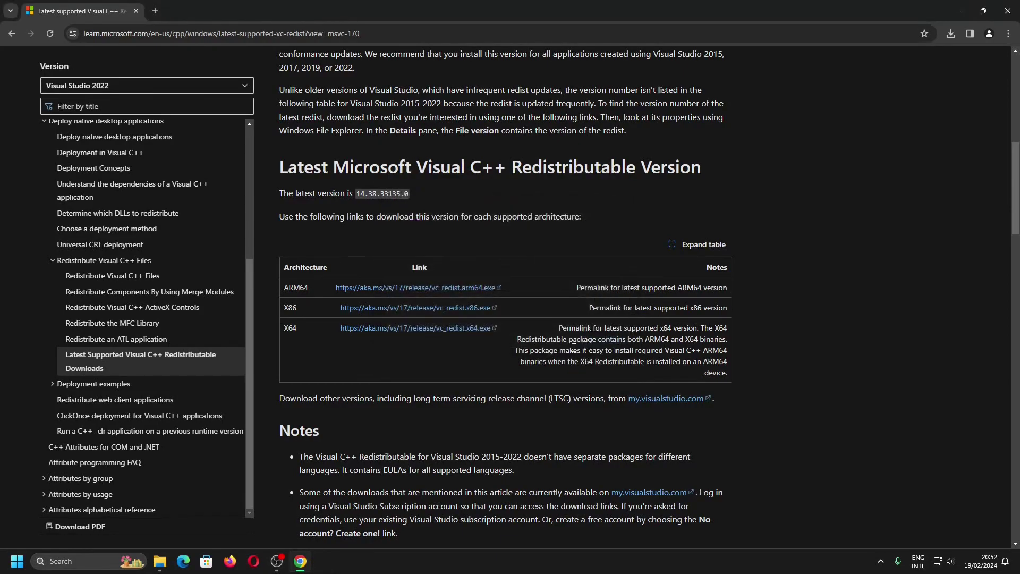
# Step: Launch Adobe Lightroom Classic from Start search for 'light' and dismiss the startup notices
pyautogui.press('super')
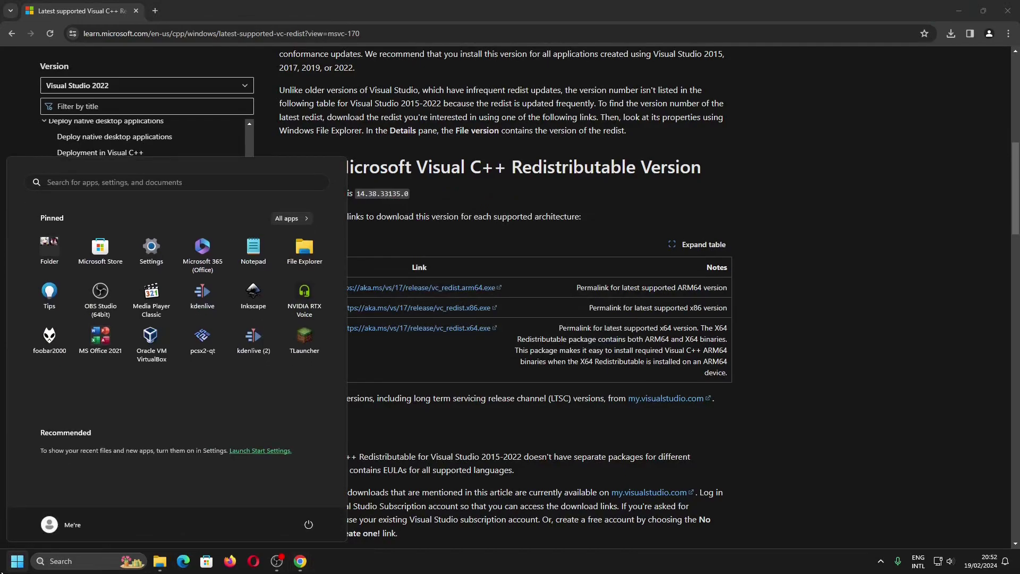
pyautogui.write('light')
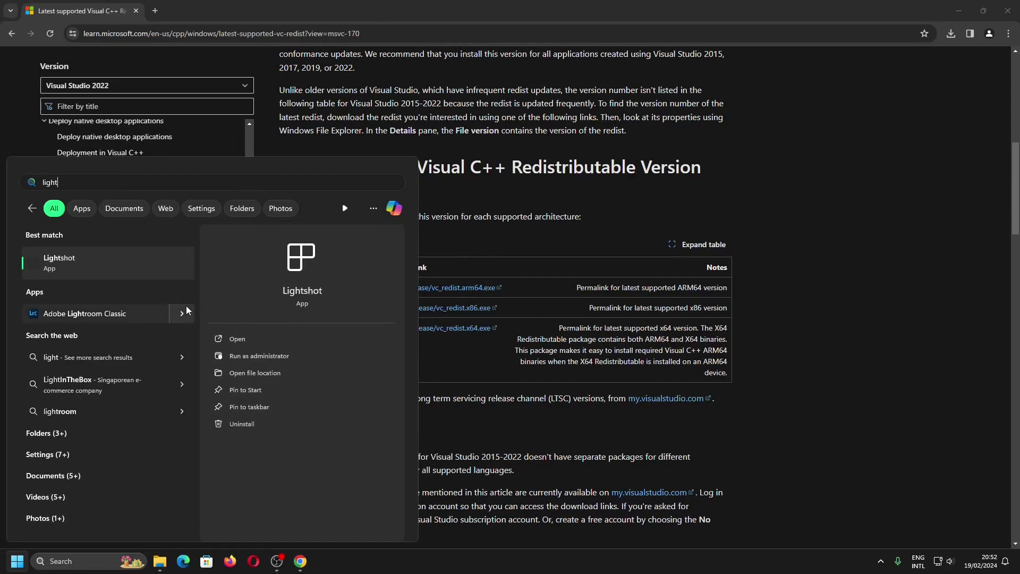
pyautogui.click(131, 313)
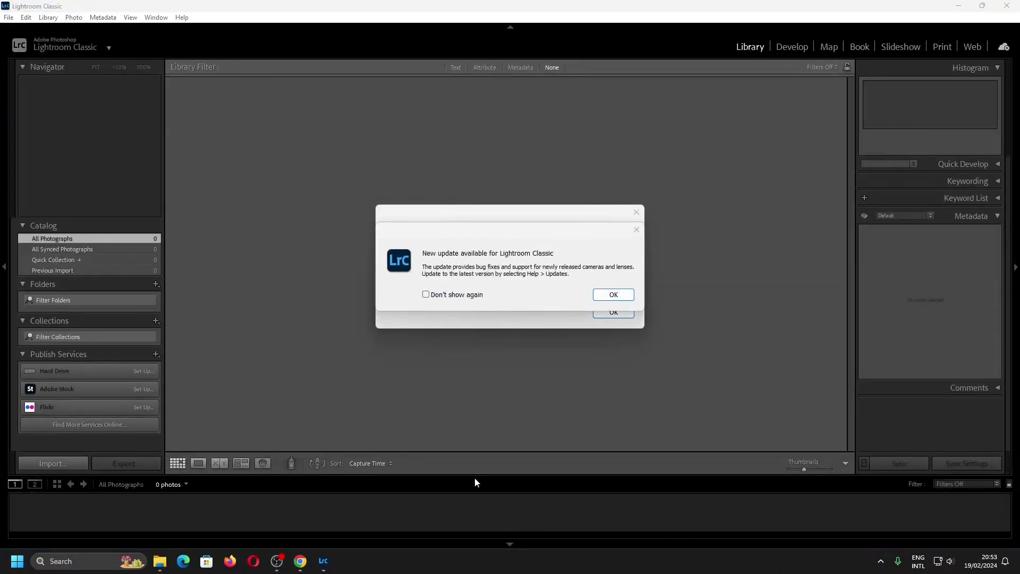
pyautogui.click(610, 294)
pyautogui.click(608, 196)
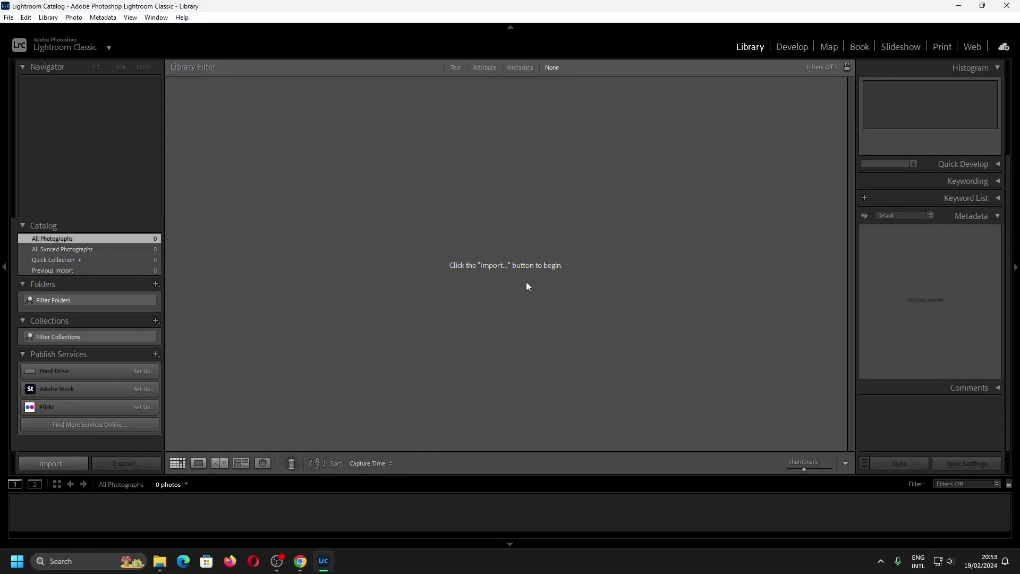
# Step: In Performance preferences, set Use Graphics Processor to Custom with GPU image processing and export enabled
pyautogui.click(23, 19)
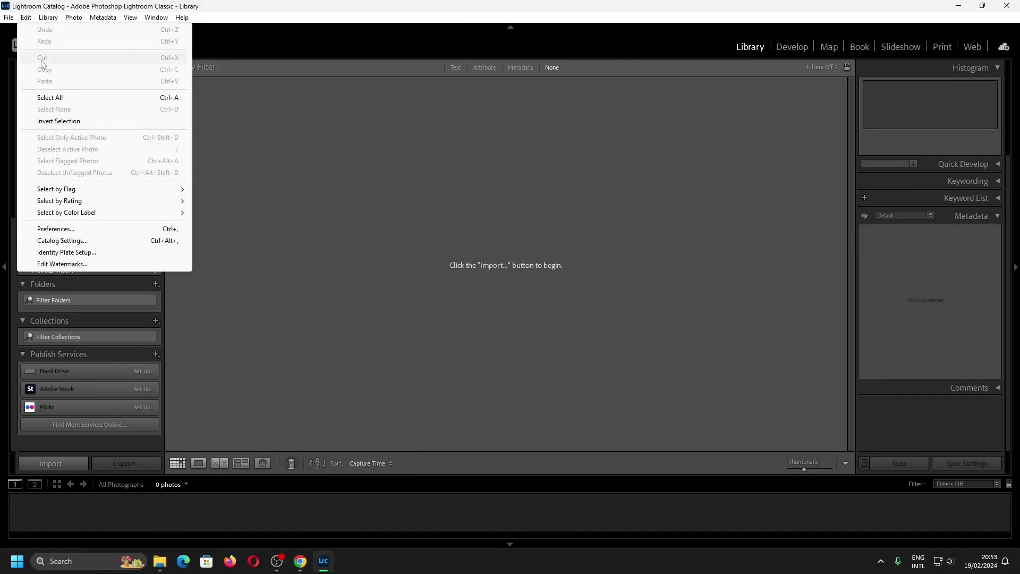
pyautogui.click(81, 232)
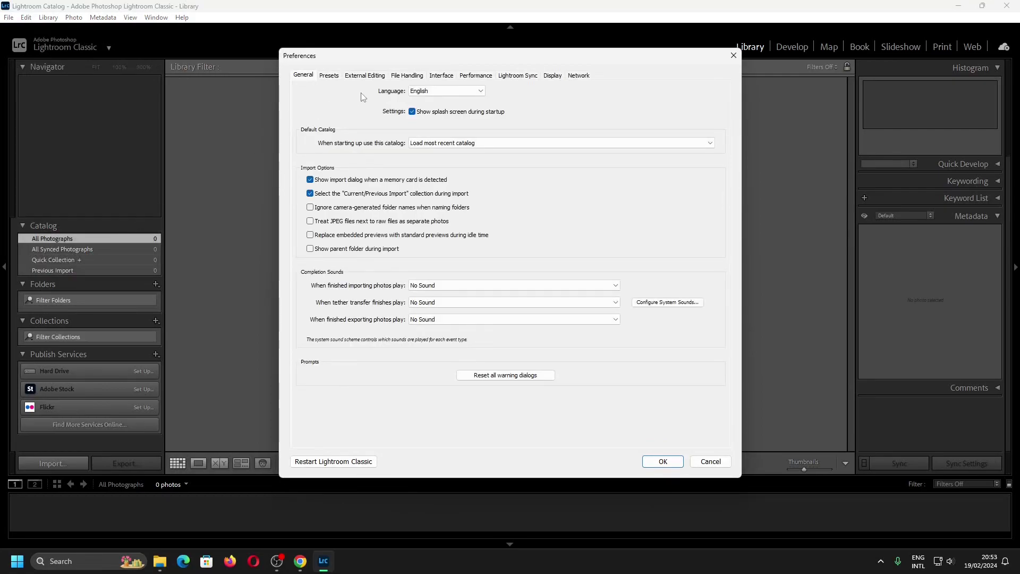
pyautogui.click(464, 77)
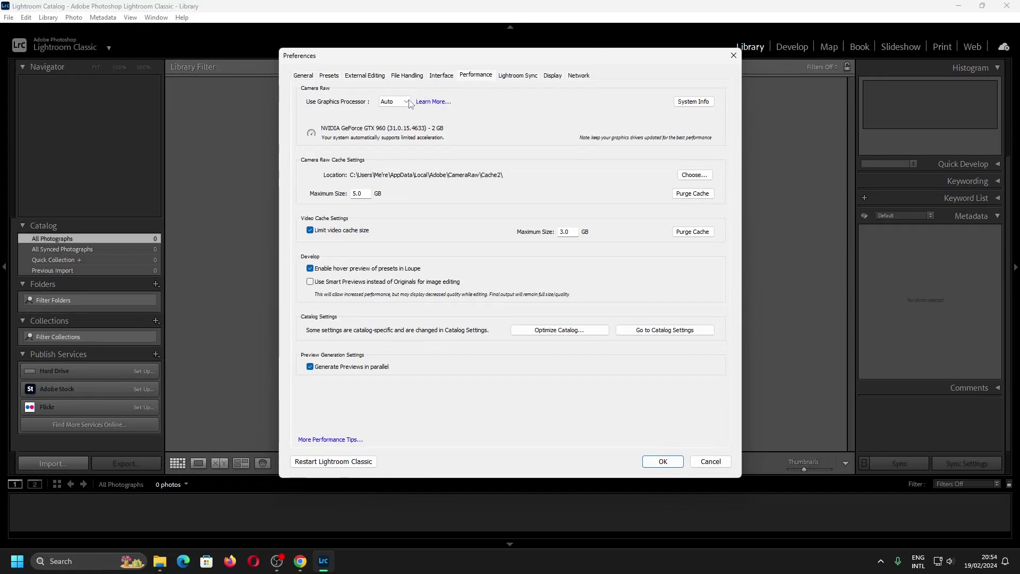
pyautogui.click(408, 103)
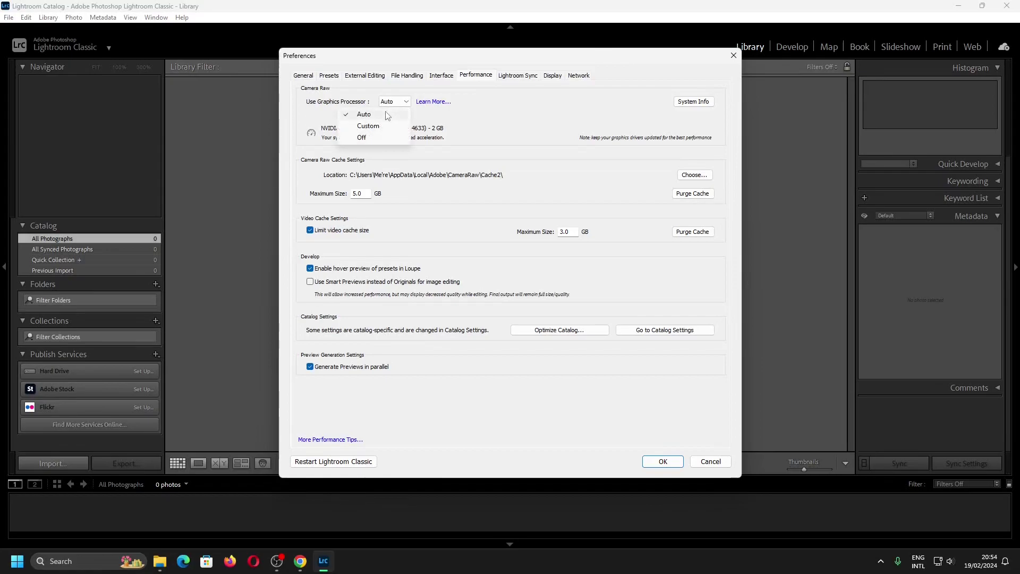
pyautogui.click(394, 128)
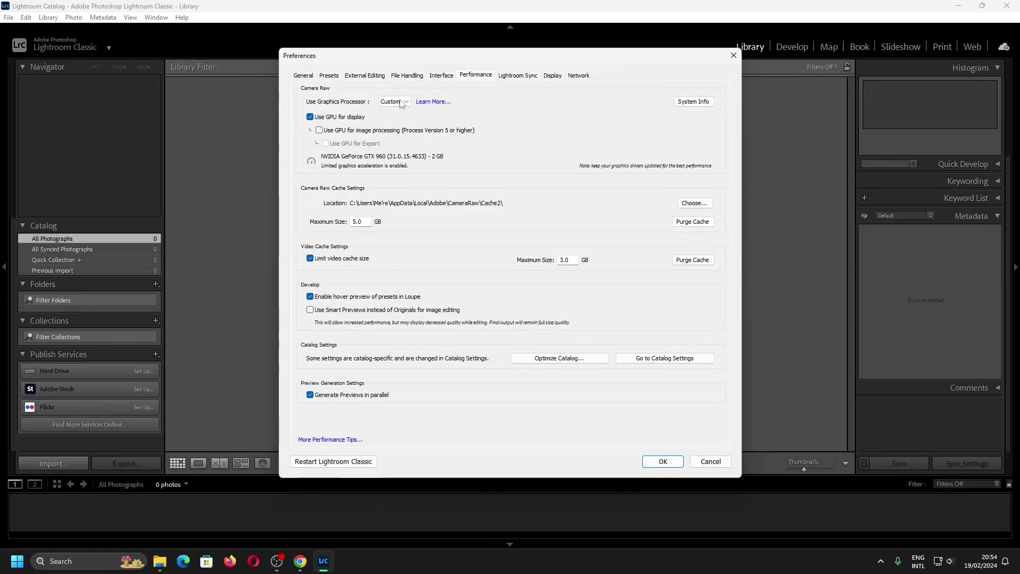
pyautogui.click(320, 131)
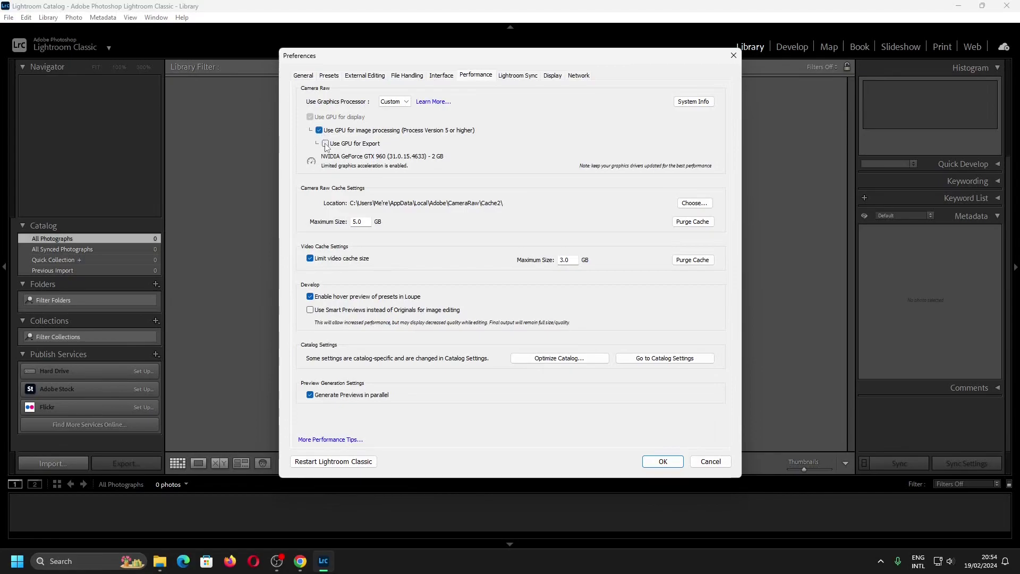
pyautogui.click(325, 144)
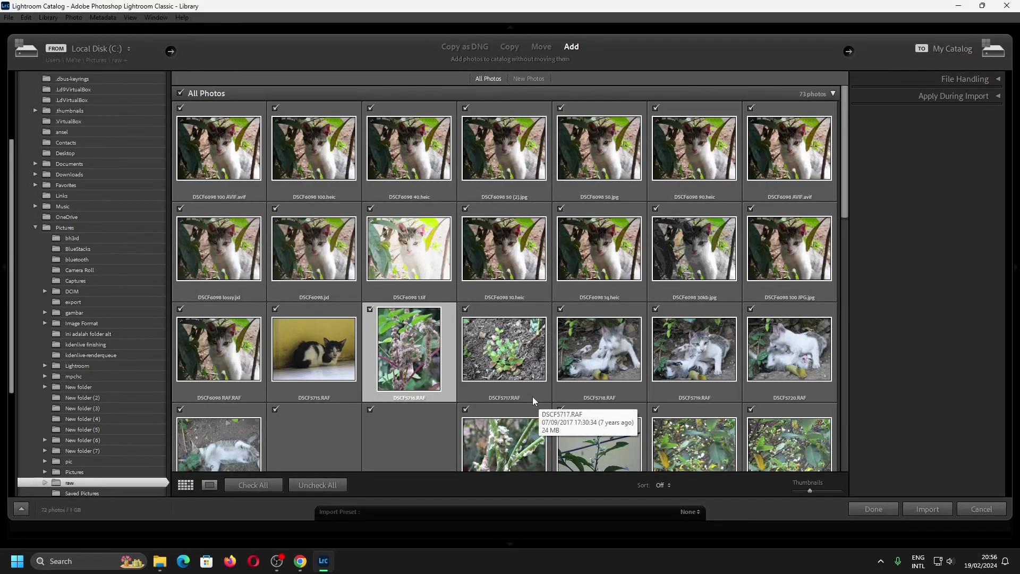
# Step: Import only DSCF5723.RAF, leaving all other photos unchecked
pyautogui.click(178, 94)
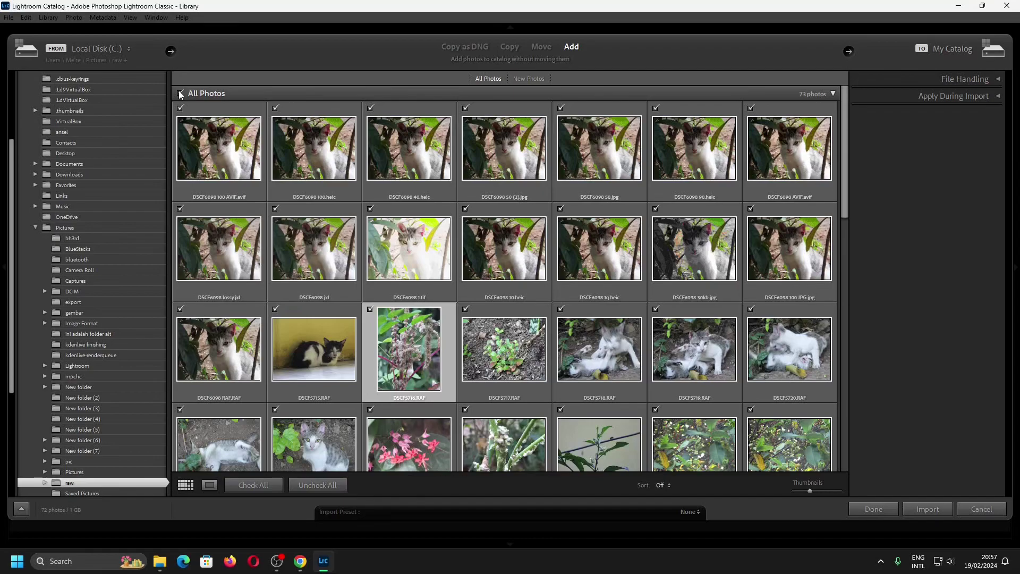
pyautogui.scroll(-5, 509, 310)
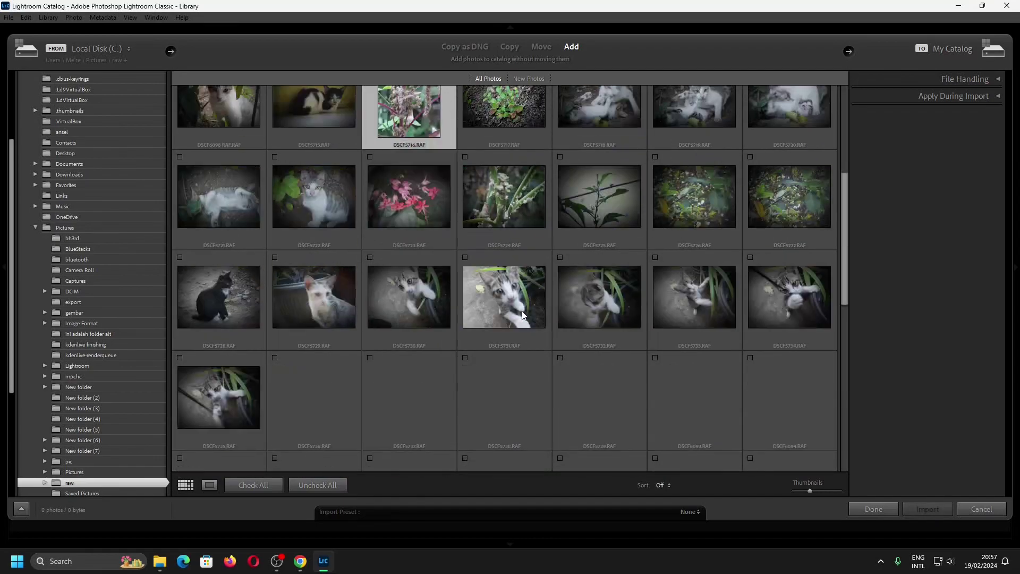
pyautogui.scroll(3, 472, 274)
pyautogui.click(421, 344)
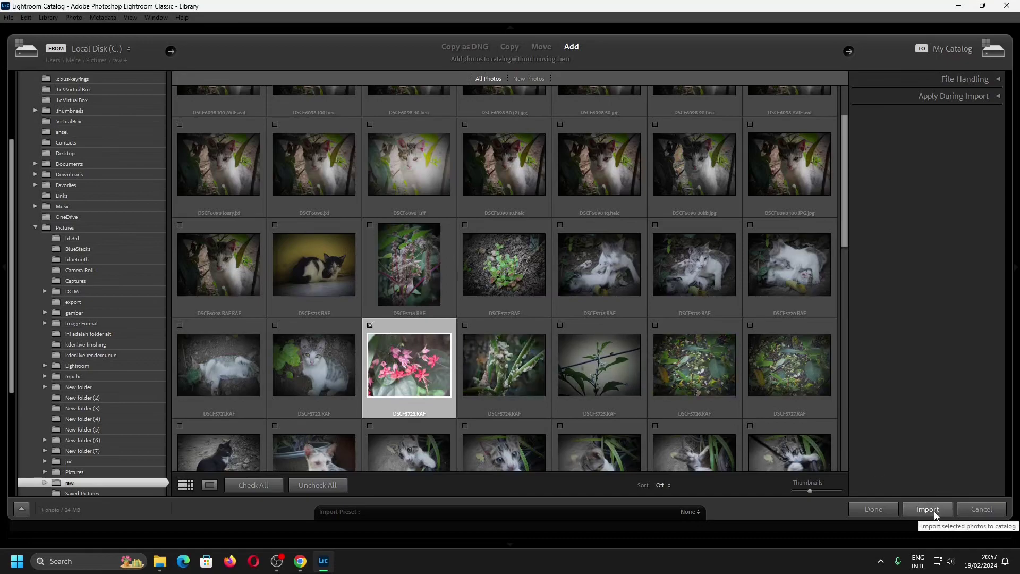
pyautogui.click(935, 511)
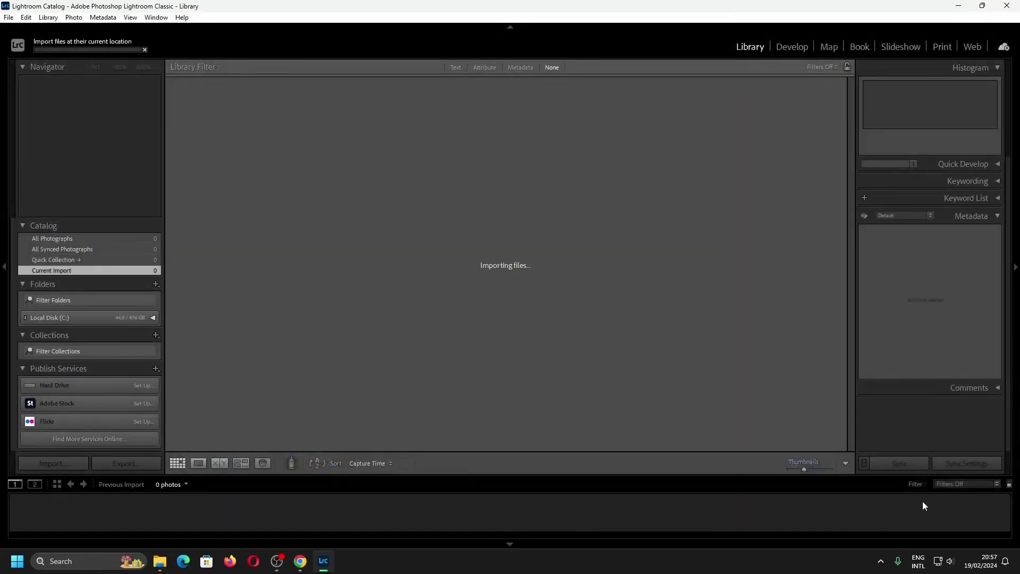
# Step: Open the DSCF5723.RAF flower photo in Develop, dismiss the tips, and zoom to a small centred view
pyautogui.doubleClick(221, 129)
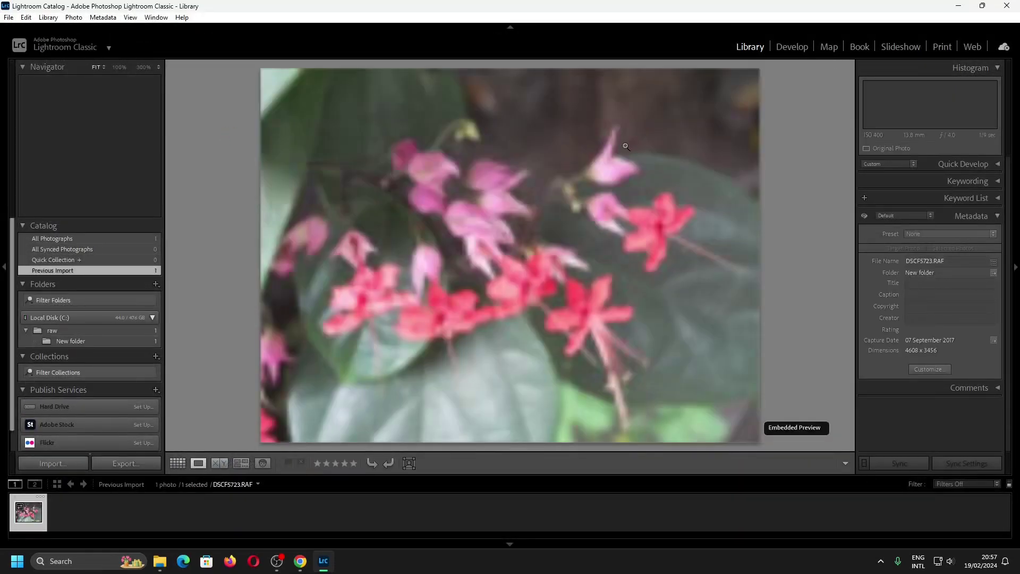
pyautogui.click(797, 47)
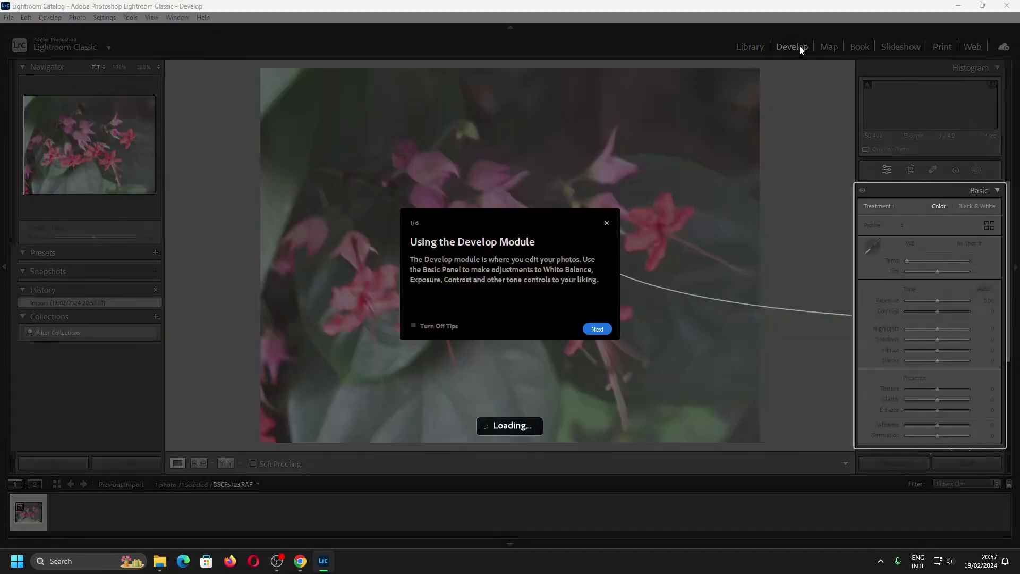
pyautogui.click(607, 223)
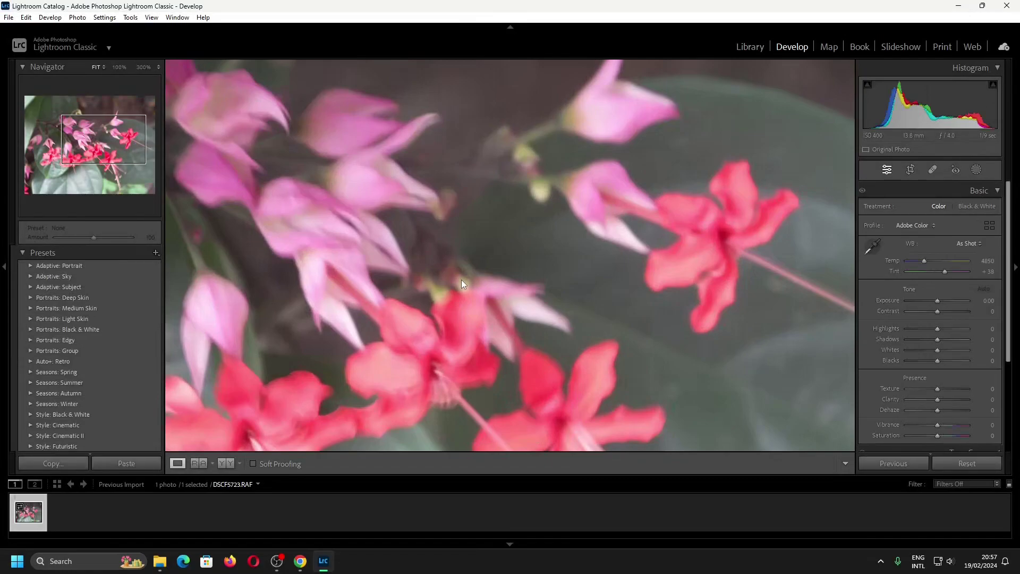
pyautogui.hotkey('ctrl', '-')
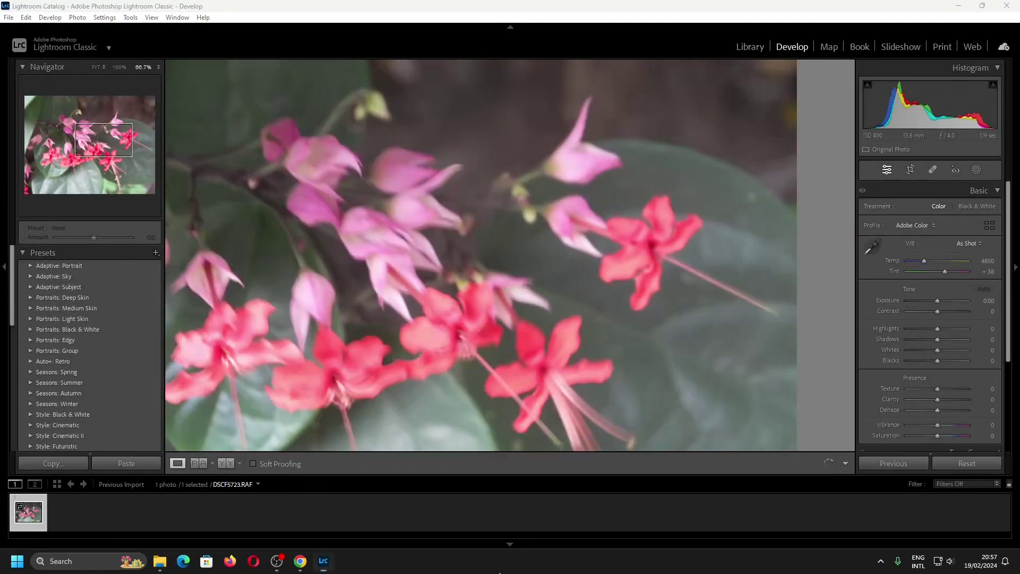
pyautogui.hotkey('ctrl', '-')
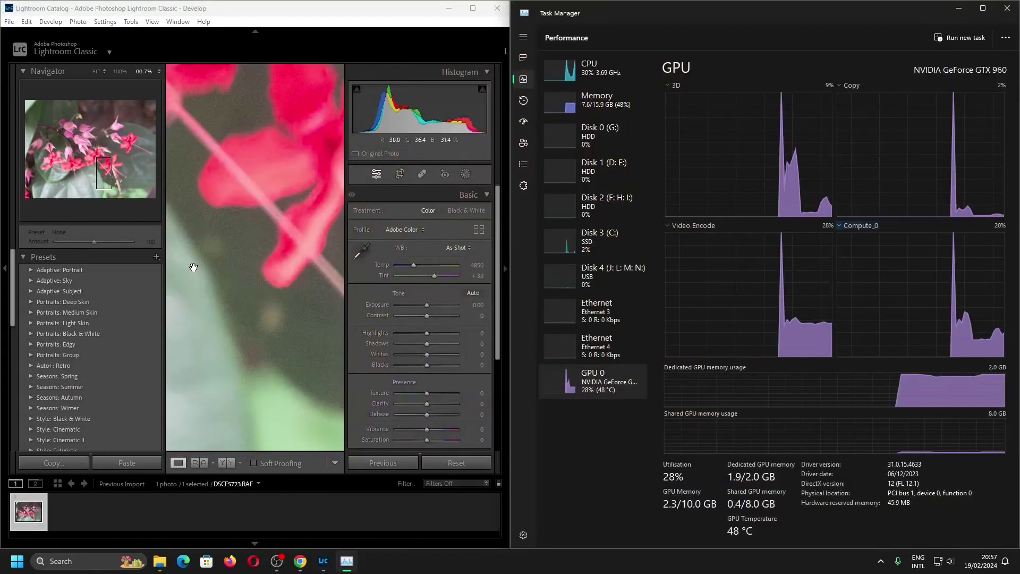
pyautogui.hotkey('ctrl', '-')
pyautogui.hotkey('ctrl', '-')
pyautogui.hotkey('ctrl', '-')
pyautogui.hotkey('ctrl', '=')
pyautogui.hotkey('ctrl', '=')
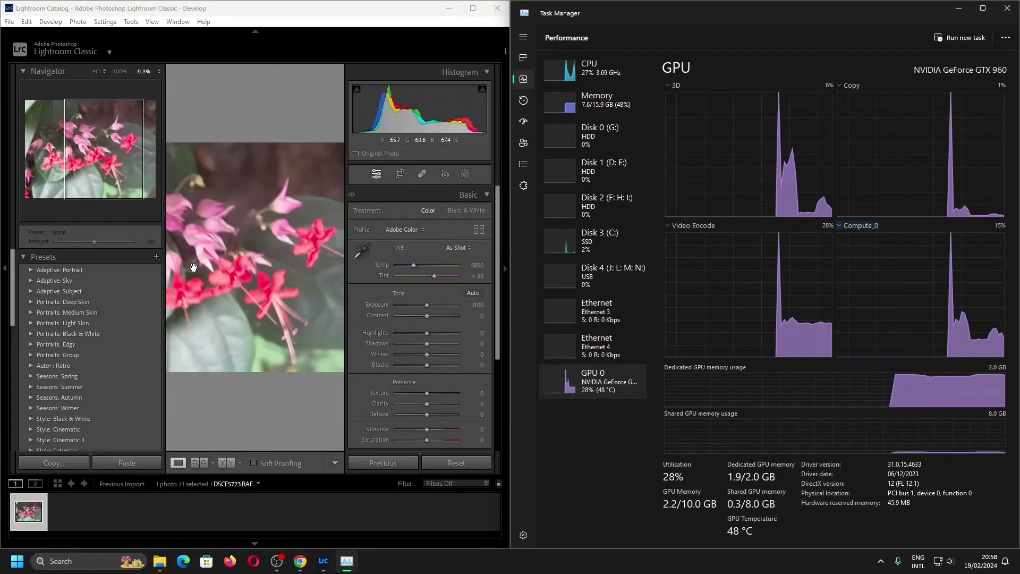
pyautogui.press('super+Up')
pyautogui.hotkey('ctrl', '=')
pyautogui.hotkey('ctrl', '=')
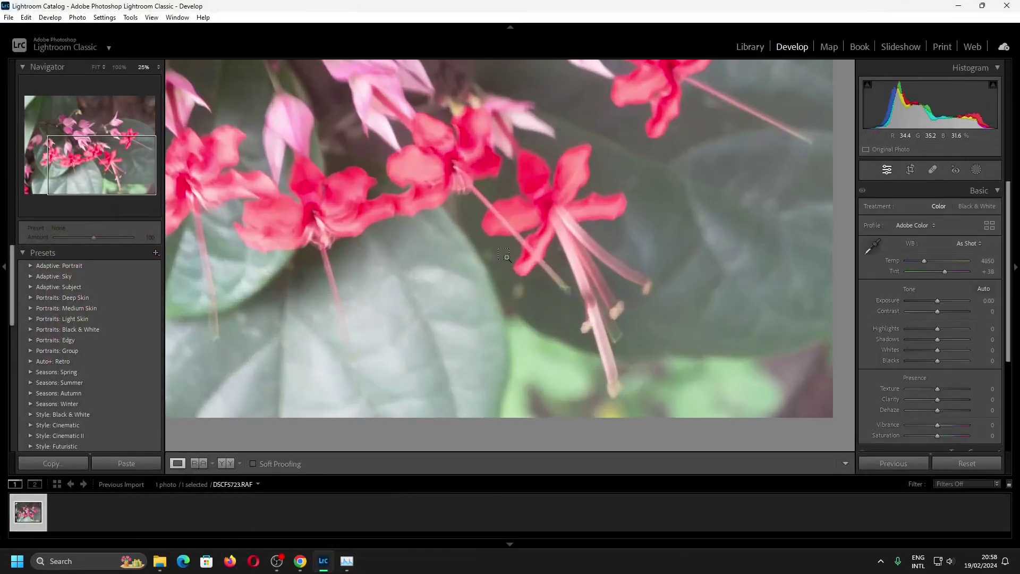
pyautogui.hotkey('ctrl', '-')
pyautogui.hotkey('ctrl', '-')
pyautogui.hotkey('ctrl', '-')
pyautogui.click(26, 18)
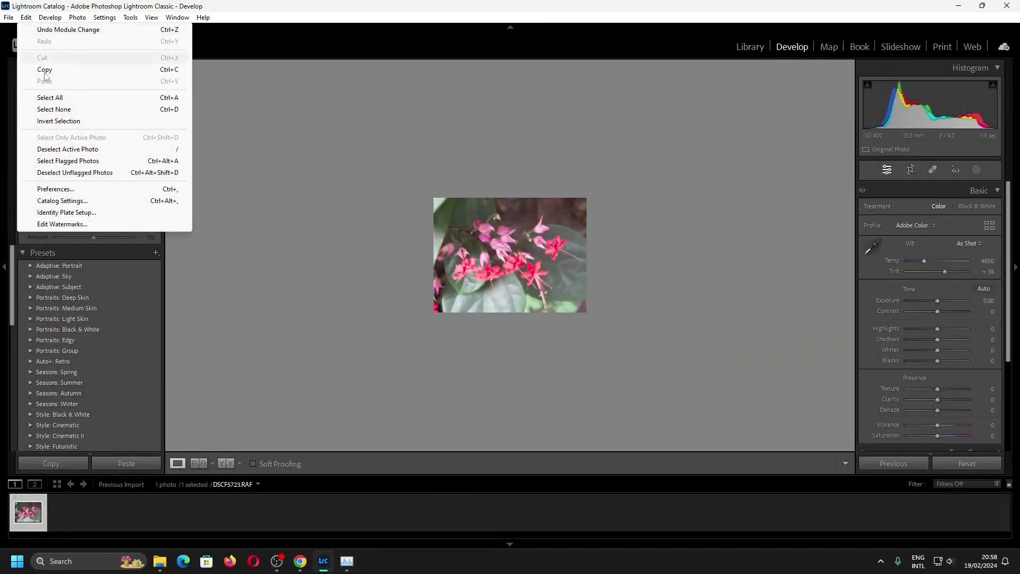
# Step: Set Use Graphics Processor to Off in Performance preferences, then zoom the flower photo to 33.3%
pyautogui.click(75, 192)
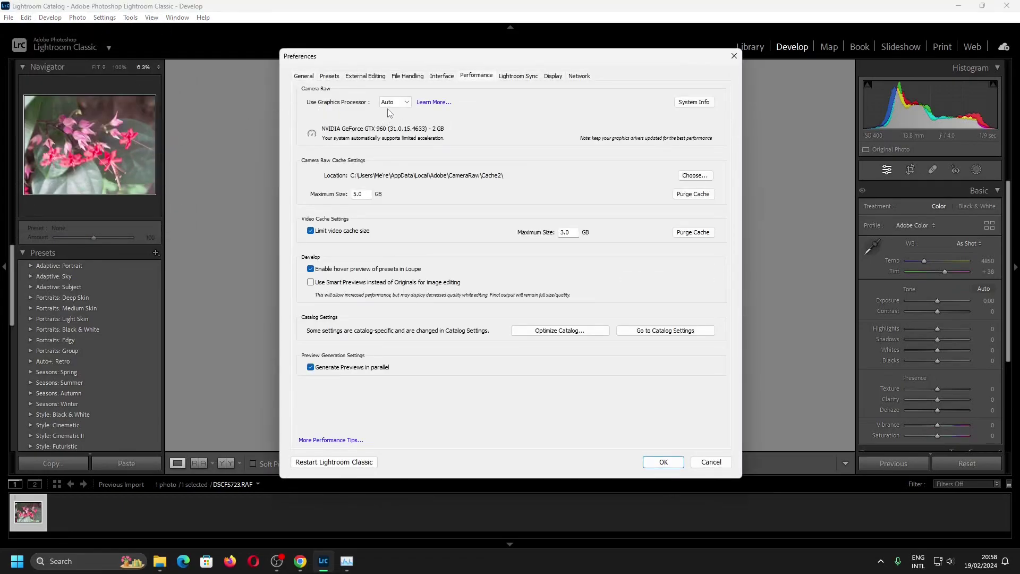
pyautogui.click(394, 106)
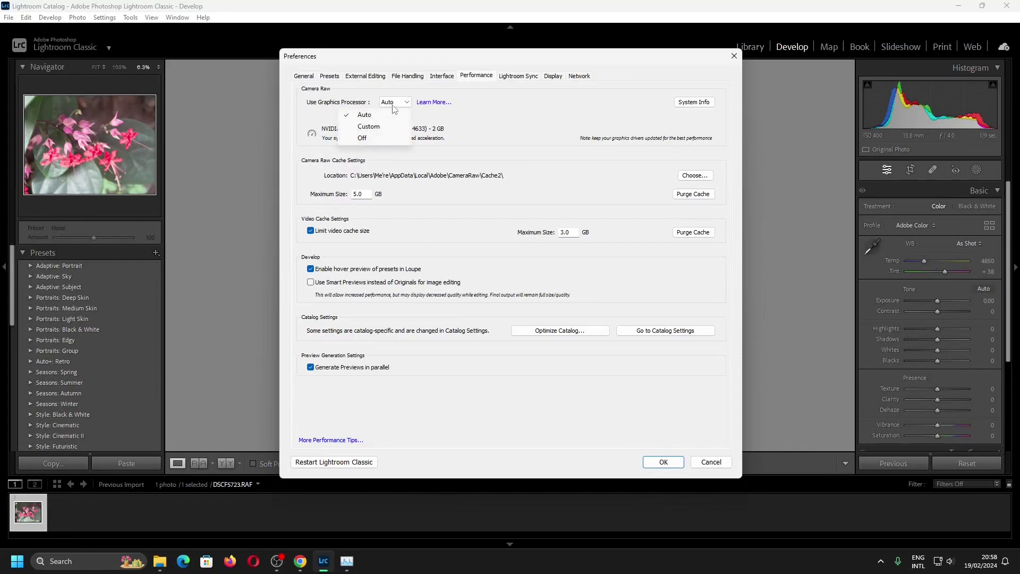
pyautogui.click(366, 138)
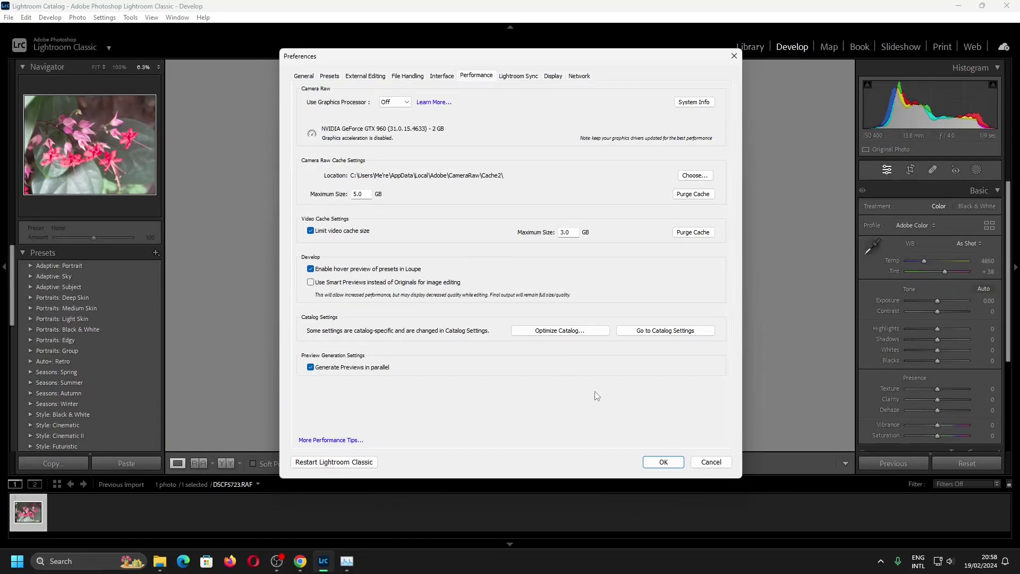
pyautogui.click(652, 464)
pyautogui.click(538, 279)
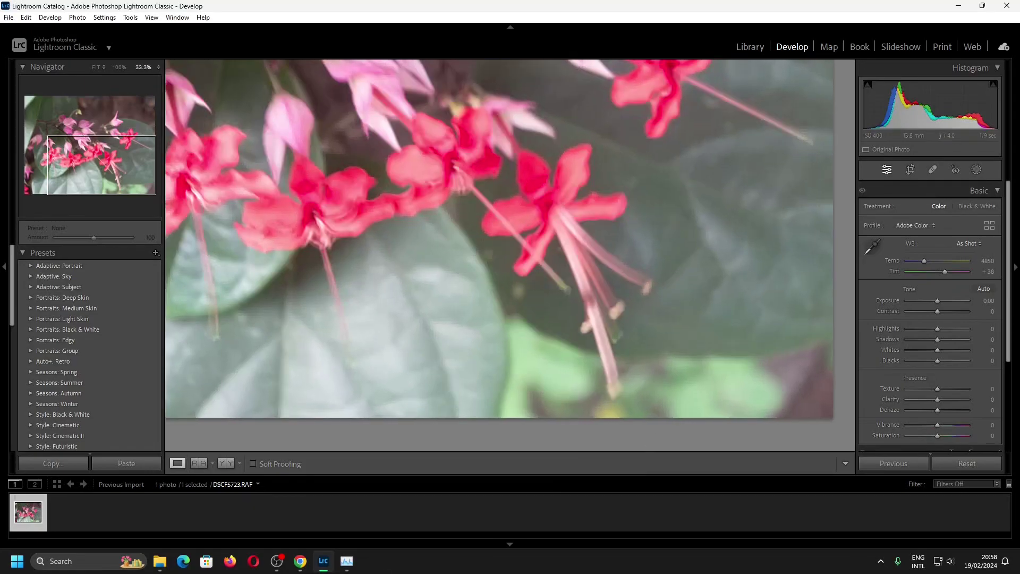
# Step: Snap Lightroom left beside Task Manager, zoom into the petals, and darken Exposure to −1.14
pyautogui.hotkey('ctrl', 'shift', 'Escape')
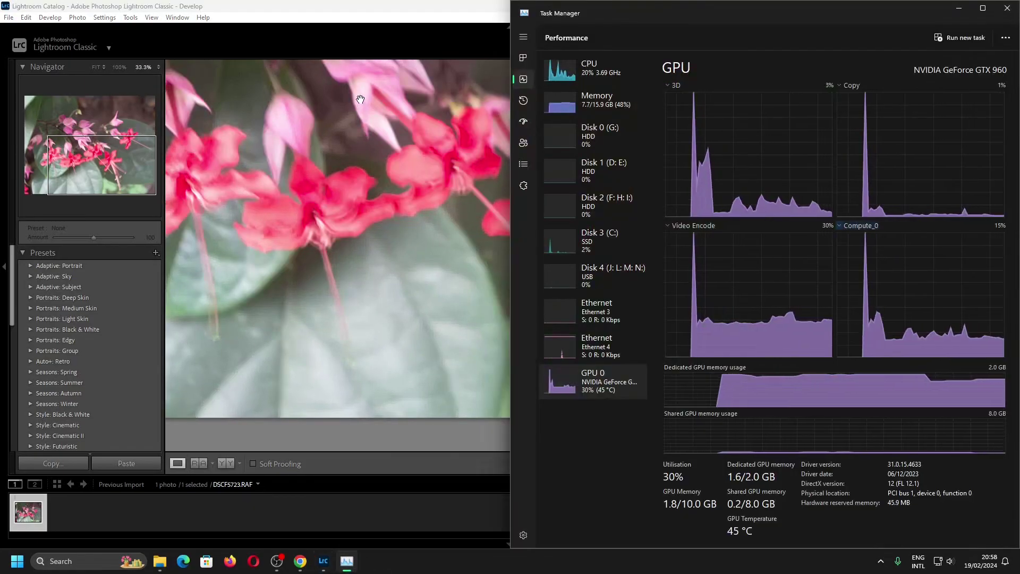
pyautogui.moveTo(408, 6); pyautogui.dragTo(1, 93)
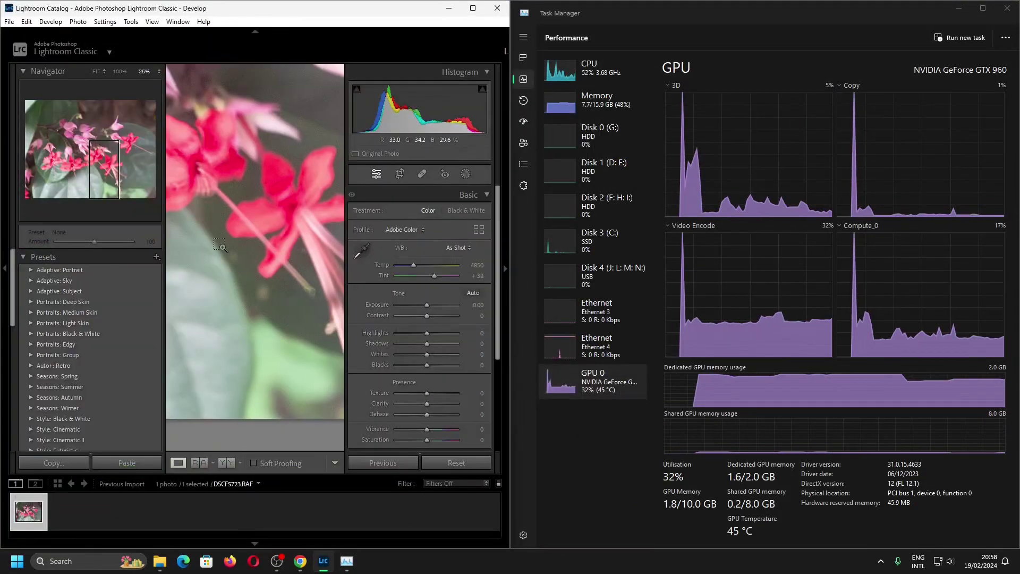
pyautogui.click(221, 247)
pyautogui.scroll(-6, 220, 247)
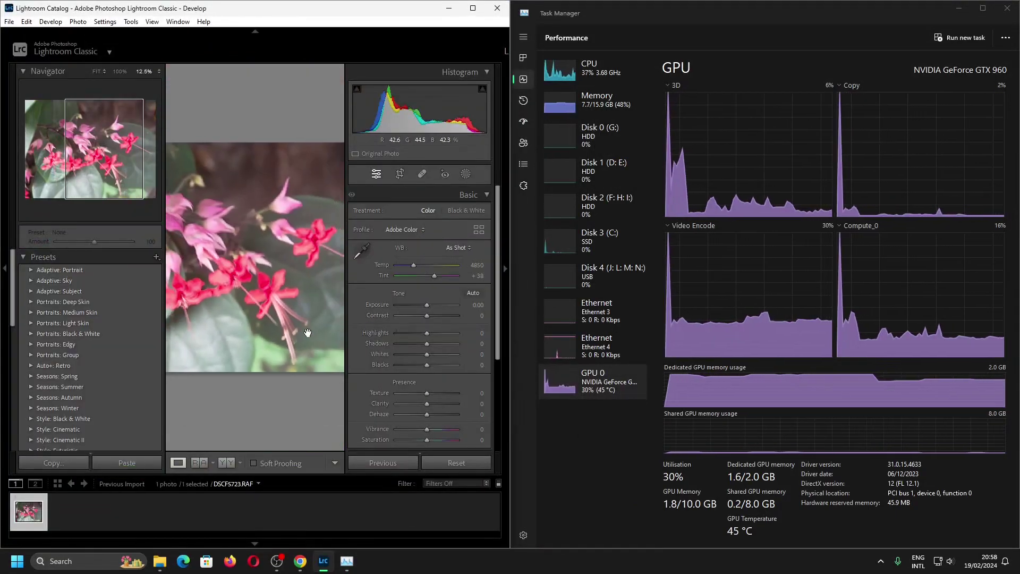
pyautogui.moveTo(427, 305); pyautogui.dragTo(429, 306)
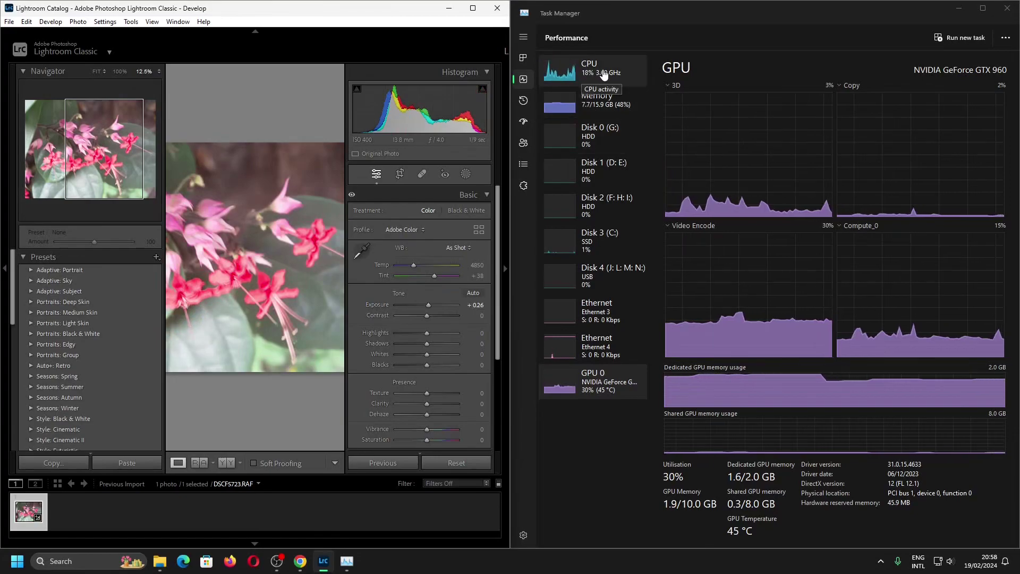
pyautogui.moveTo(428, 305)
pyautogui.mouseDown()
pyautogui.moveTo(396, 313)
pyautogui.moveTo(418, 311)
pyautogui.mouseUp()
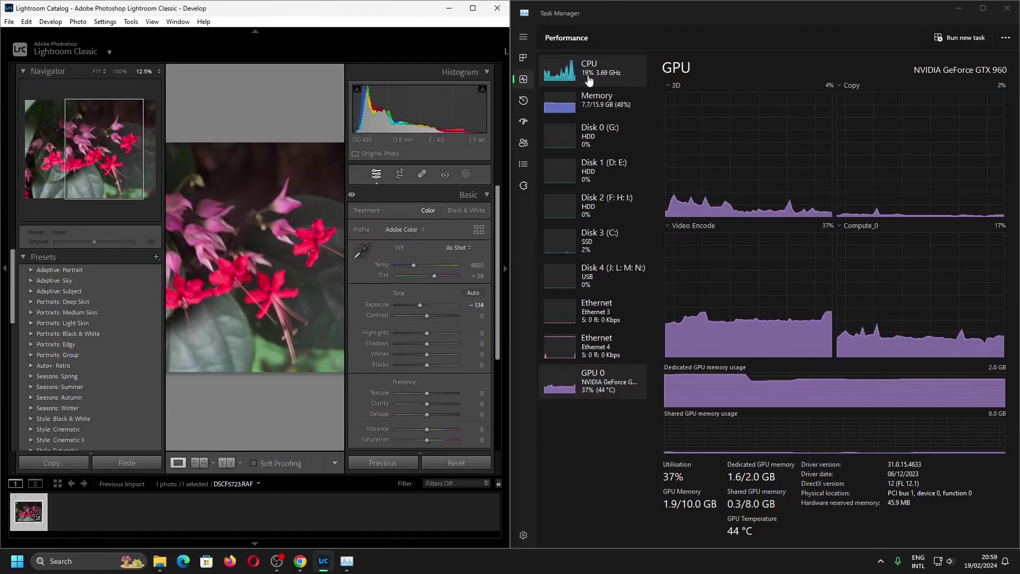
# Step: Set Use Graphics Processor to Custom with GPU image processing checked and GPU export unchecked
pyautogui.click(51, 22)
pyautogui.moveTo(27, 21)
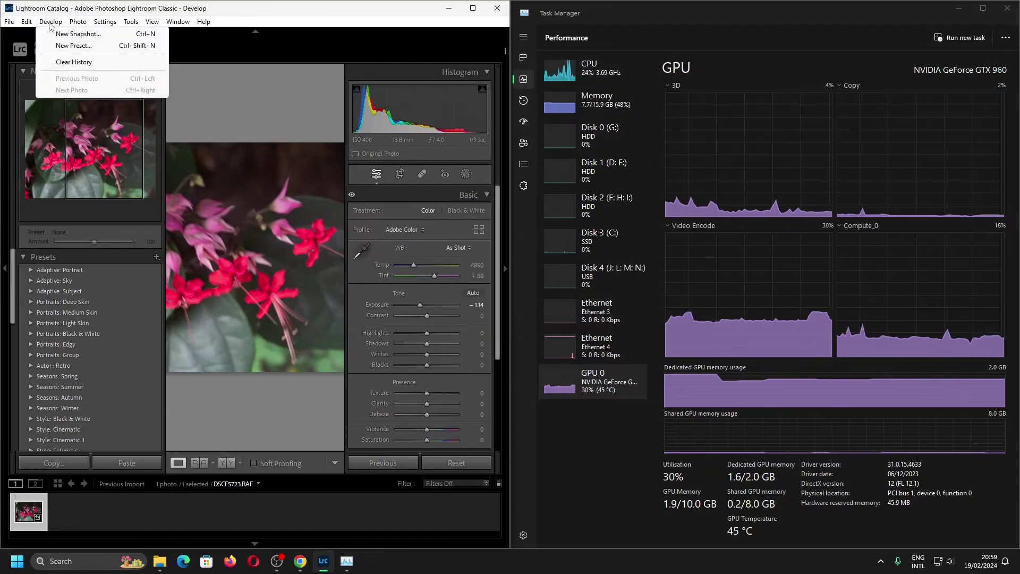
pyautogui.click(56, 193)
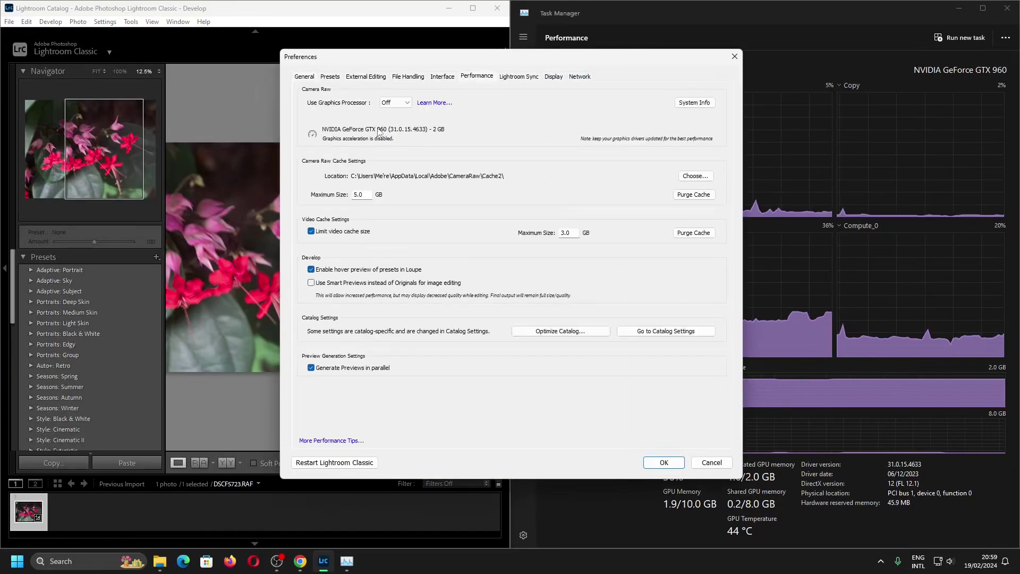
pyautogui.click(407, 103)
pyautogui.click(406, 126)
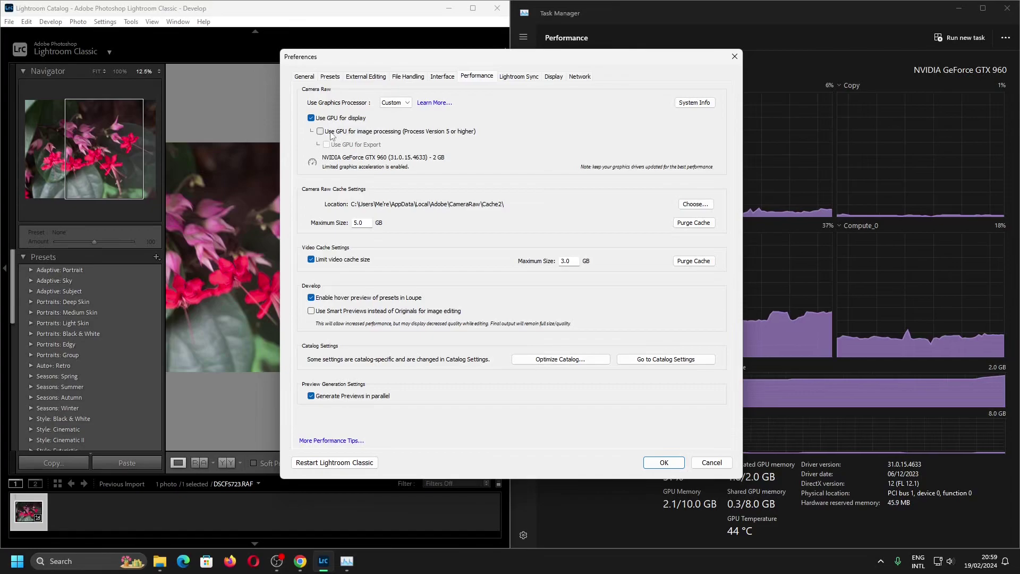
pyautogui.click(330, 132)
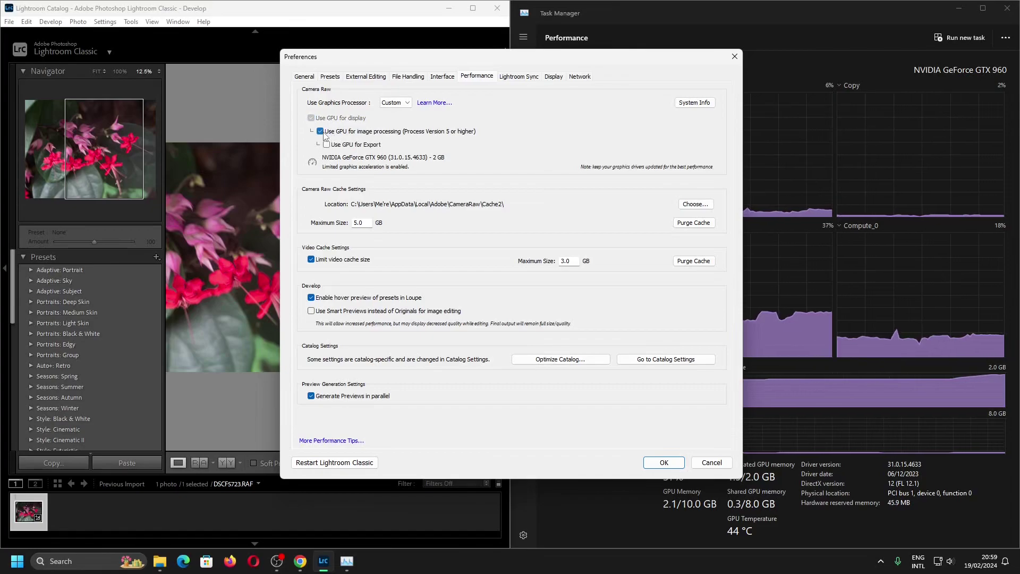
pyautogui.click(664, 463)
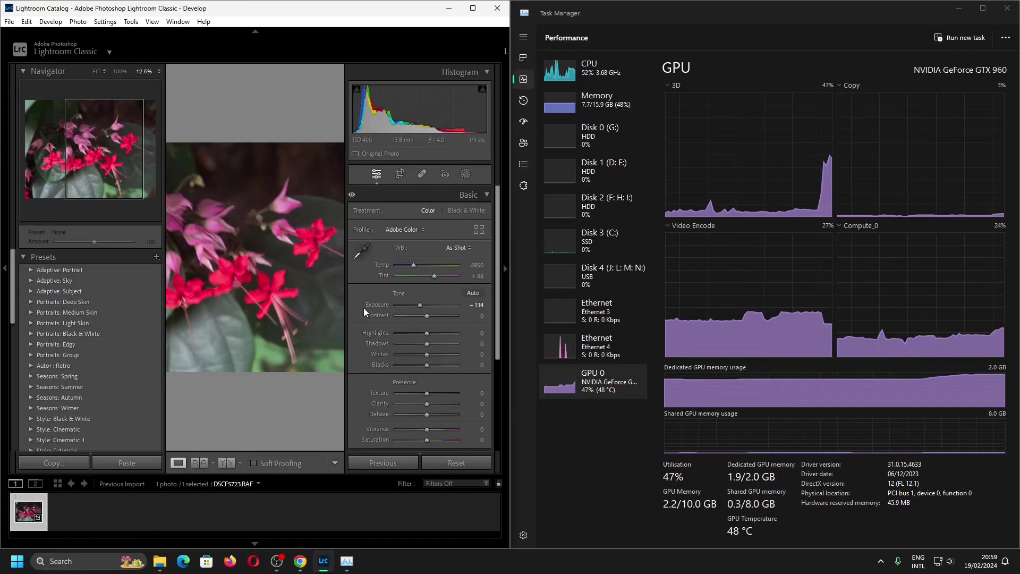
# Step: Nudge Exposure up and back down while checking CPU and GPU load in Task Manager
pyautogui.moveTo(420, 305); pyautogui.dragTo(440, 308)
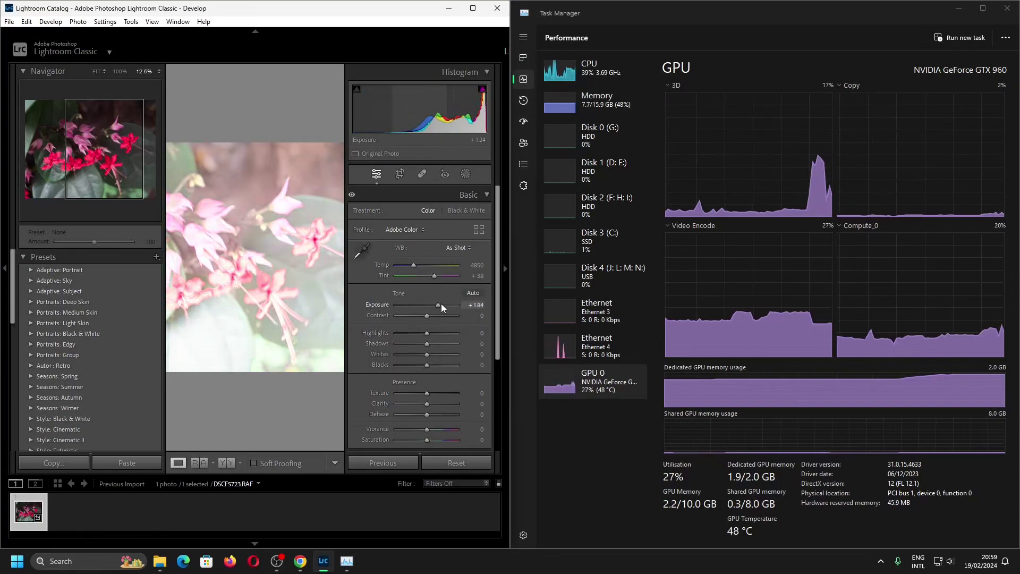
pyautogui.click(560, 69)
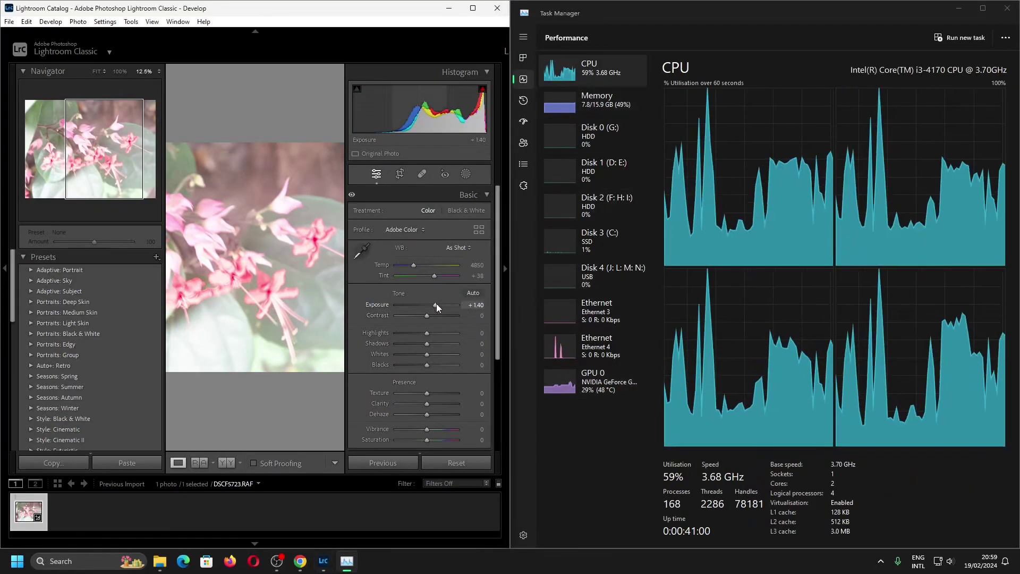
pyautogui.moveTo(437, 305)
pyautogui.mouseDown()
pyautogui.moveTo(415, 305)
pyautogui.moveTo(437, 311)
pyautogui.mouseUp()
pyautogui.click(559, 381)
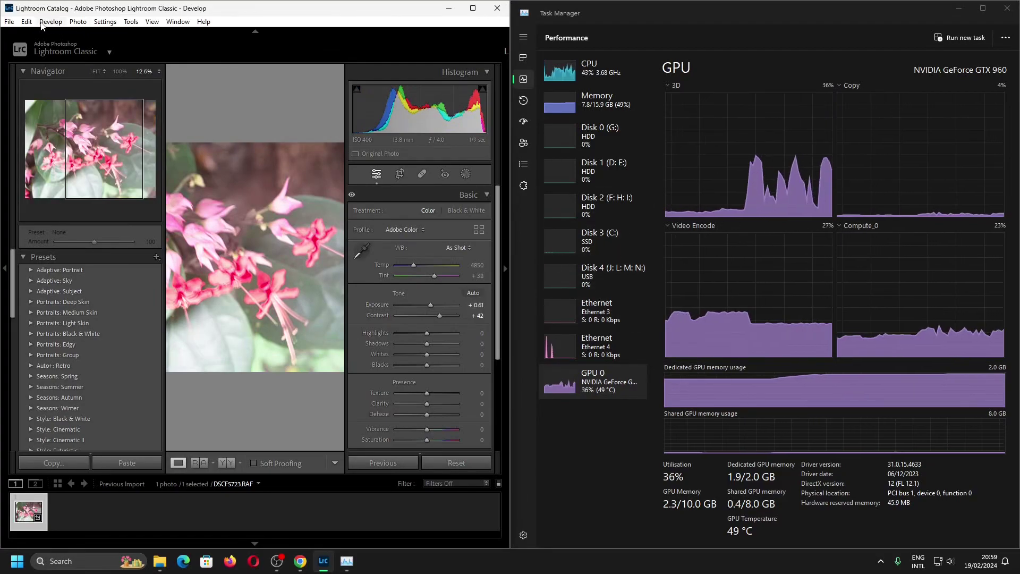
# Step: Uncheck GPU image processing and set Use Graphics Processor to Off in Performance preferences
pyautogui.click(26, 22)
pyautogui.click(80, 196)
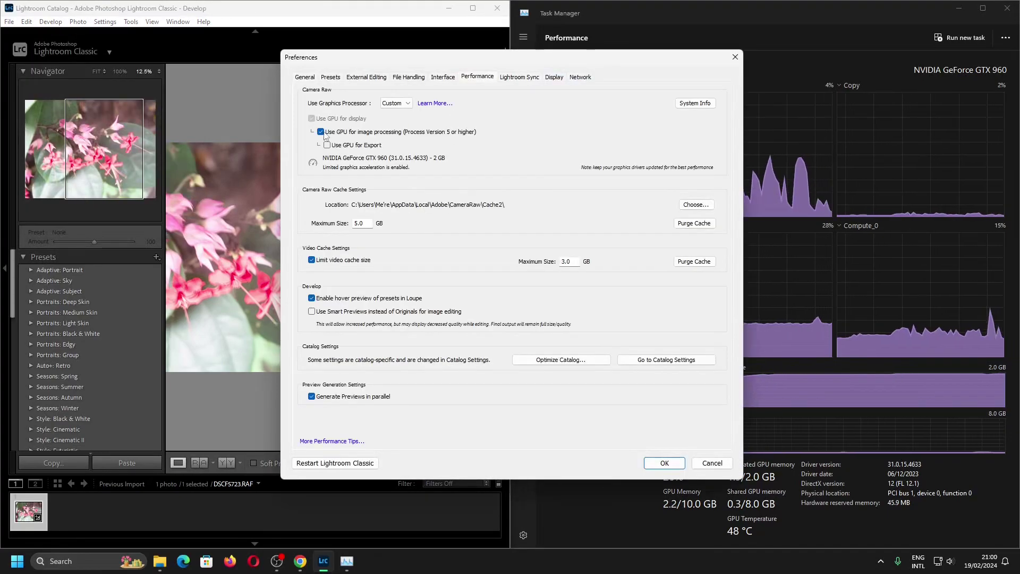
pyautogui.click(361, 132)
pyautogui.click(396, 104)
pyautogui.click(402, 140)
pyautogui.click(661, 466)
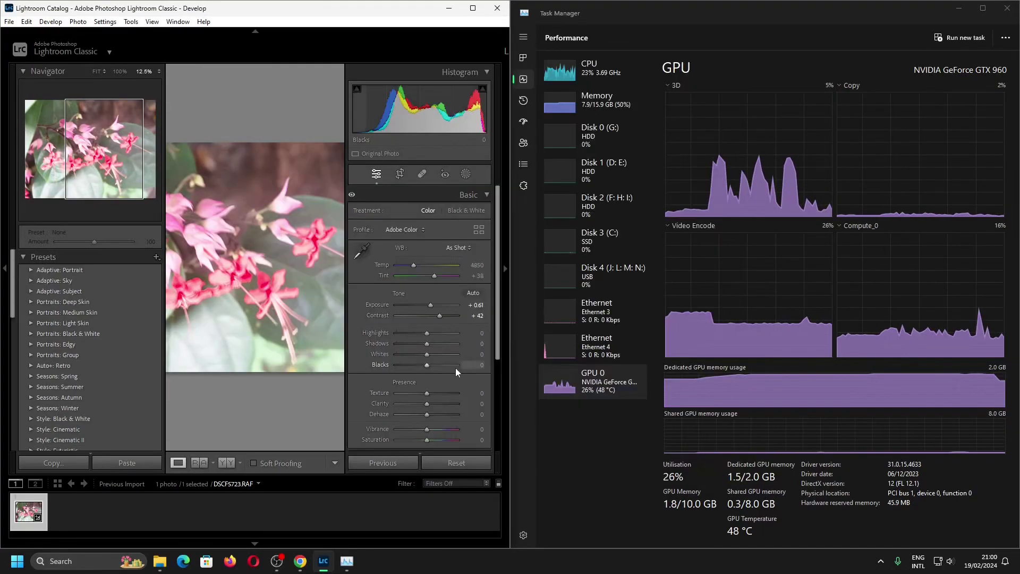
# Step: Adjust Contrast and Highlights, set Temp 7351 and Tint −61, reset Shadows, and raise Texture to +88
pyautogui.moveTo(439, 316); pyautogui.dragTo(387, 322)
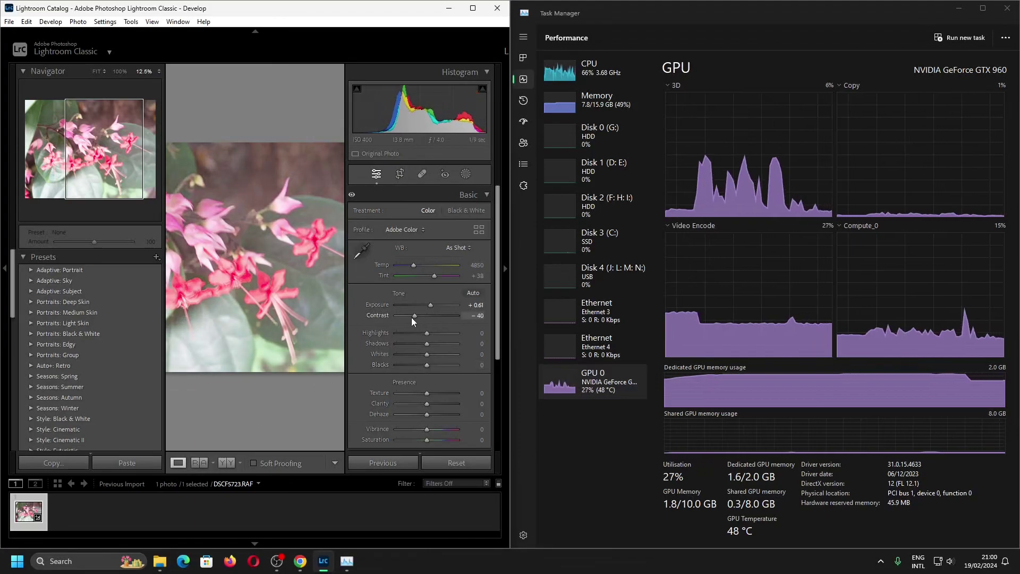
pyautogui.click(582, 73)
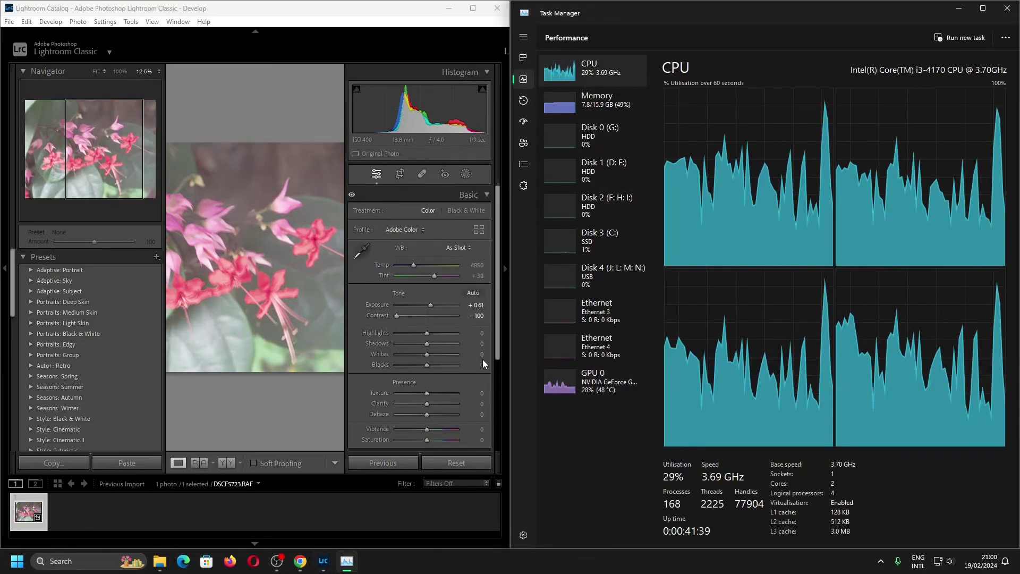
pyautogui.moveTo(422, 336)
pyautogui.mouseDown()
pyautogui.moveTo(394, 340)
pyautogui.moveTo(431, 334)
pyautogui.moveTo(444, 346)
pyautogui.moveTo(394, 345)
pyautogui.mouseUp()
pyautogui.moveTo(413, 265)
pyautogui.mouseDown()
pyautogui.moveTo(429, 266)
pyautogui.moveTo(415, 275)
pyautogui.mouseUp()
pyautogui.click(563, 374)
pyautogui.moveTo(397, 316)
pyautogui.mouseDown()
pyautogui.moveTo(432, 316)
pyautogui.moveTo(423, 305)
pyautogui.mouseUp()
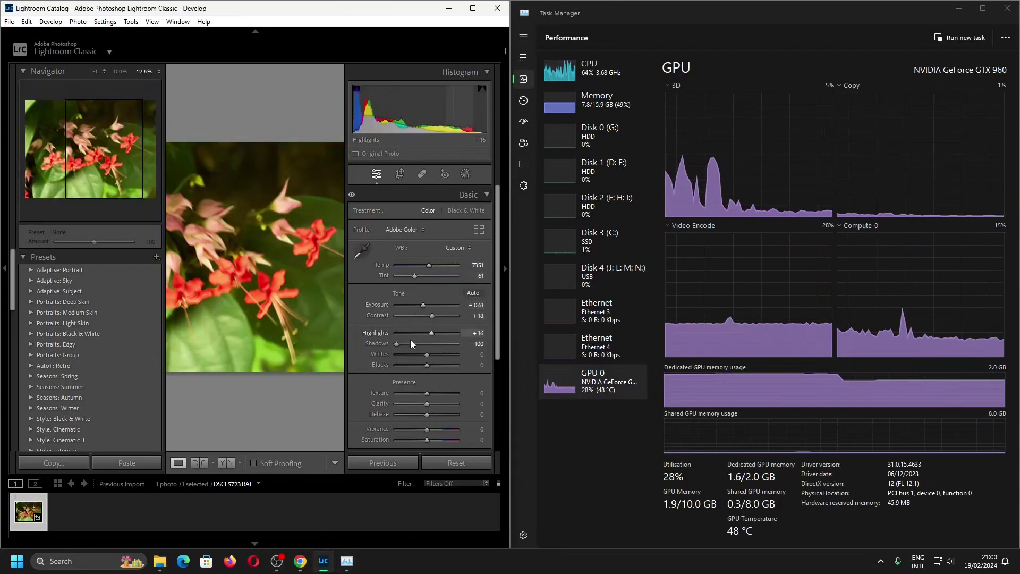
pyautogui.doubleClick(396, 344)
pyautogui.moveTo(430, 393); pyautogui.dragTo(453, 393)
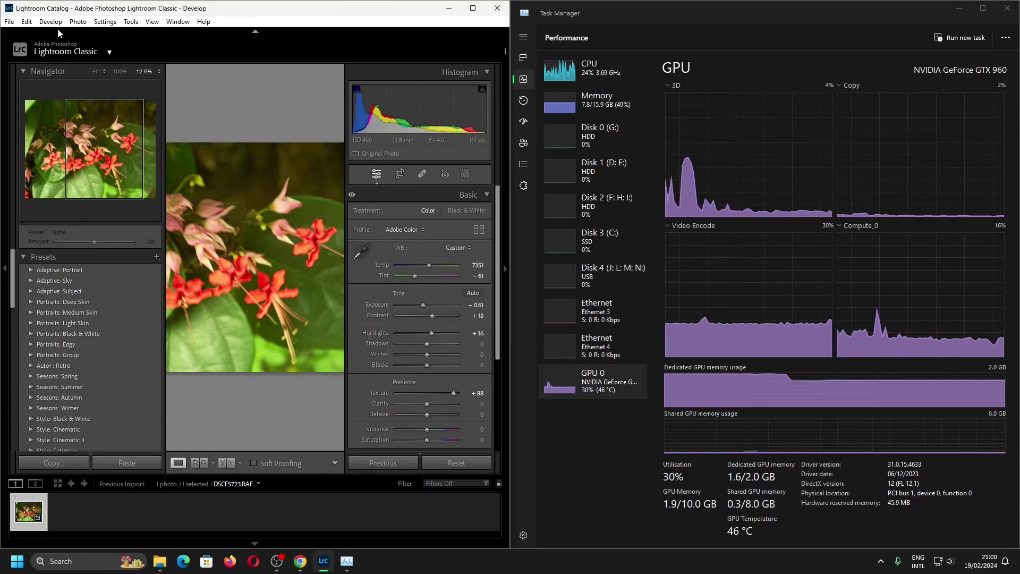
pyautogui.click(26, 21)
# Step: Switch Use Graphics Processor back to Custom in Performance preferences
pyautogui.click(64, 194)
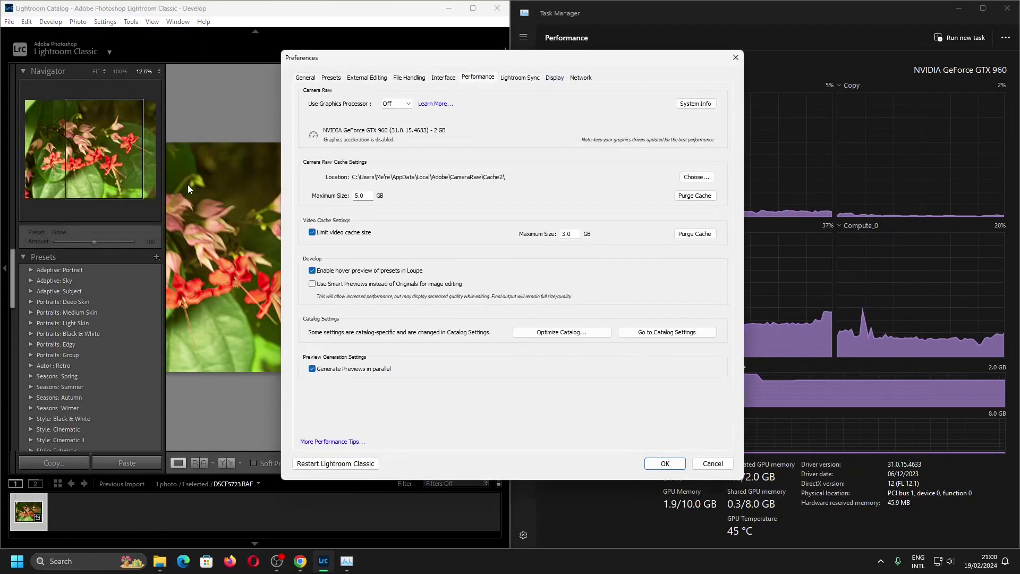
pyautogui.click(402, 103)
pyautogui.click(402, 127)
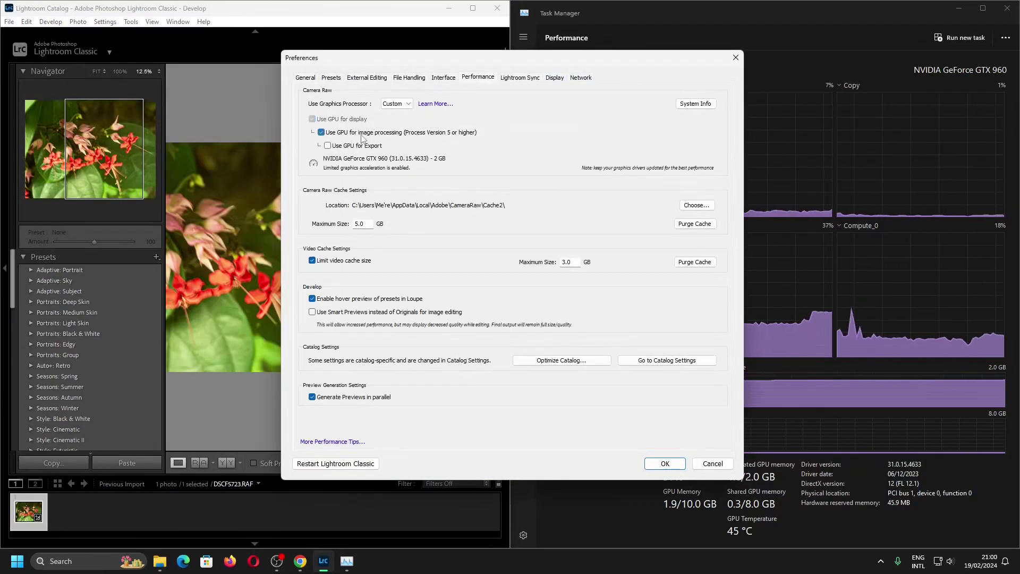
pyautogui.click(664, 464)
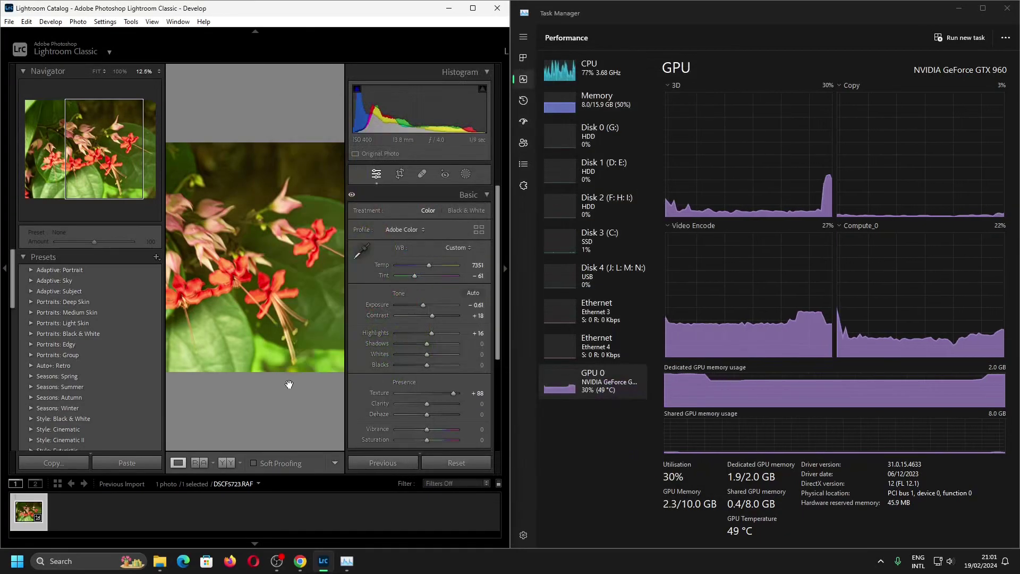
# Step: Tweak Tint, Temp and Exposure, try a red hue shift in HSL, then warm white balance and lower Texture
pyautogui.moveTo(427, 275)
pyautogui.mouseDown()
pyautogui.moveTo(410, 277)
pyautogui.moveTo(420, 266)
pyautogui.mouseUp()
pyautogui.moveTo(424, 304); pyautogui.dragTo(424, 319)
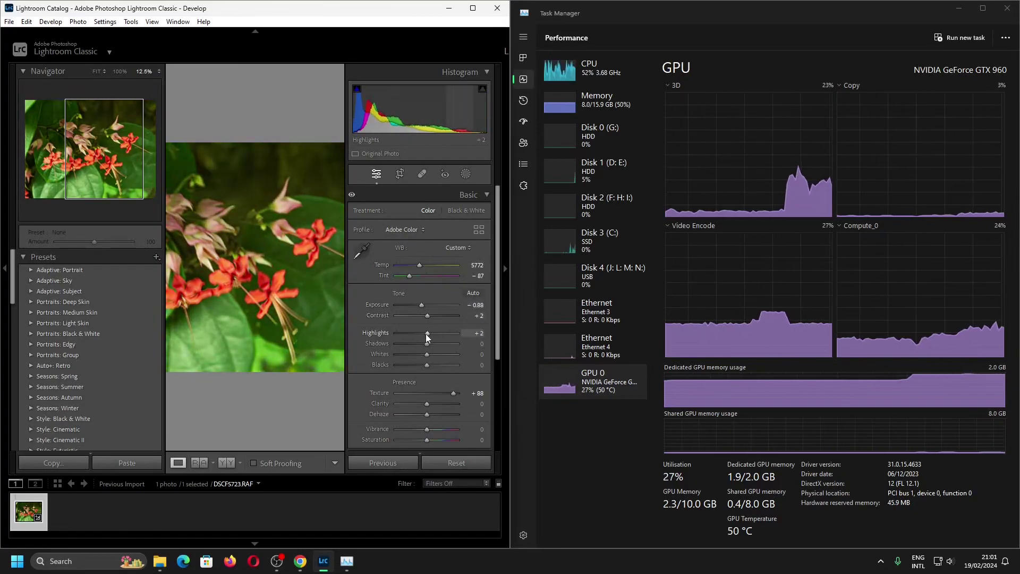
pyautogui.click(471, 196)
pyautogui.click(469, 228)
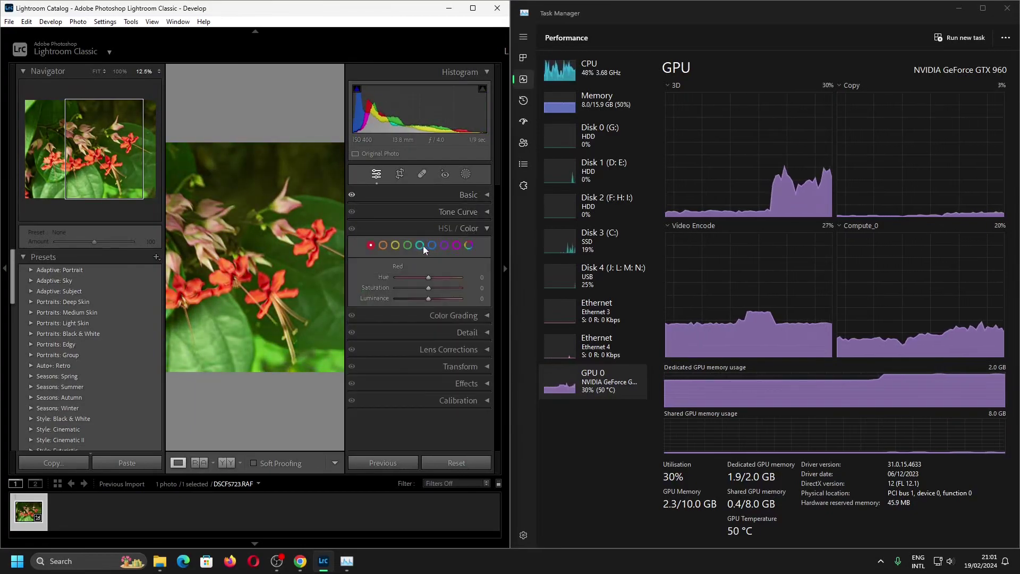
pyautogui.moveTo(428, 277)
pyautogui.mouseDown()
pyautogui.moveTo(440, 278)
pyautogui.moveTo(413, 278)
pyautogui.moveTo(446, 290)
pyautogui.moveTo(415, 288)
pyautogui.moveTo(446, 301)
pyautogui.moveTo(395, 300)
pyautogui.mouseUp()
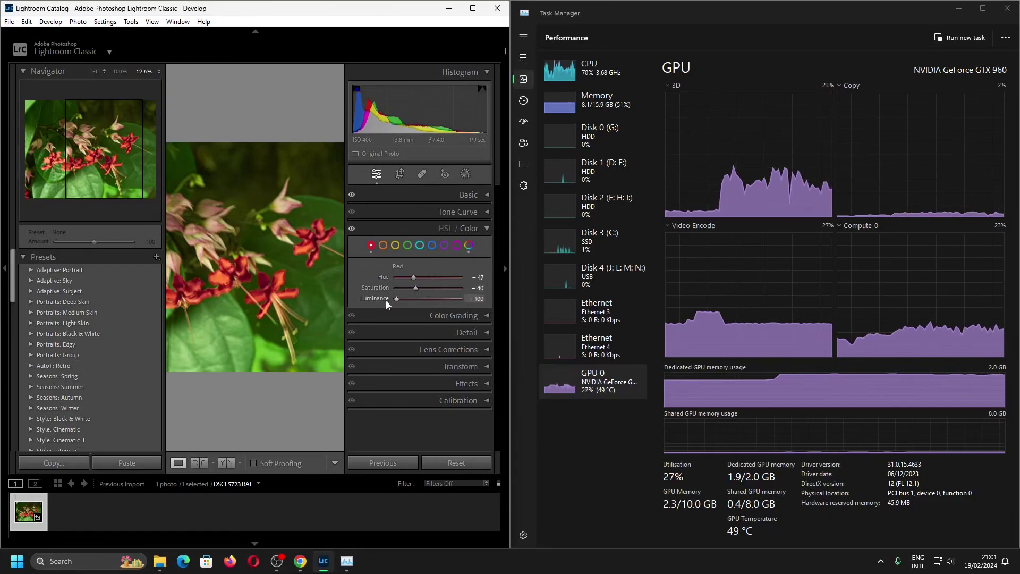
pyautogui.click(422, 196)
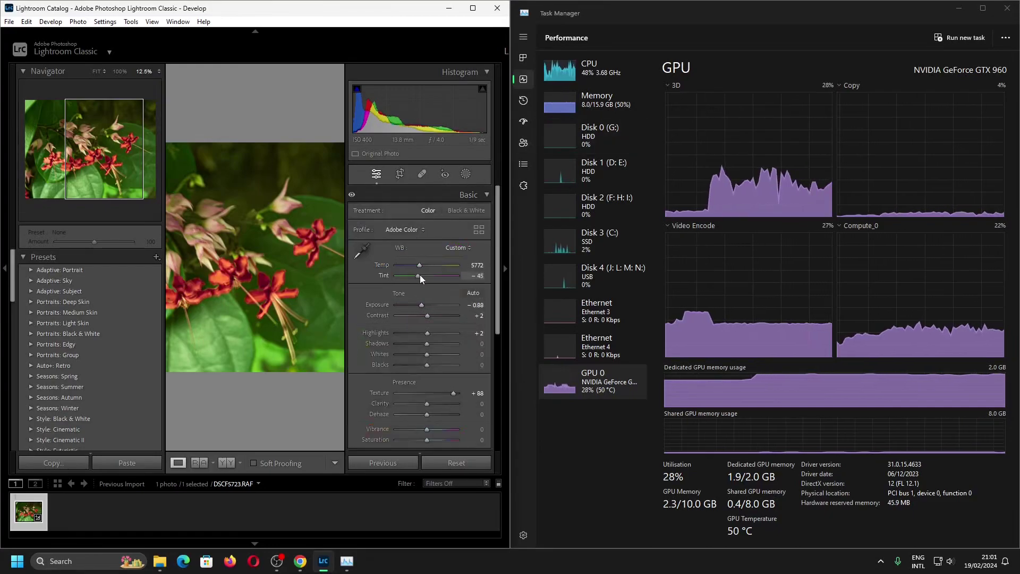
pyautogui.moveTo(420, 265); pyautogui.dragTo(429, 263)
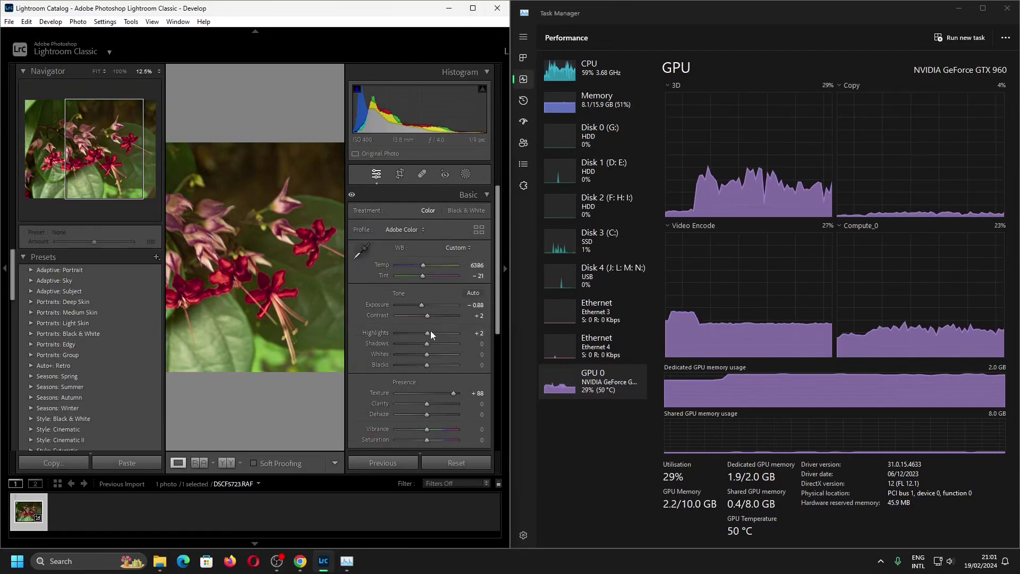
pyautogui.moveTo(454, 393); pyautogui.dragTo(427, 396)
# Step: Reset the Basic adjustments, set Exposure to −0.61, and maximize Lightroom to inspect the zoomed flowers
pyautogui.click(456, 463)
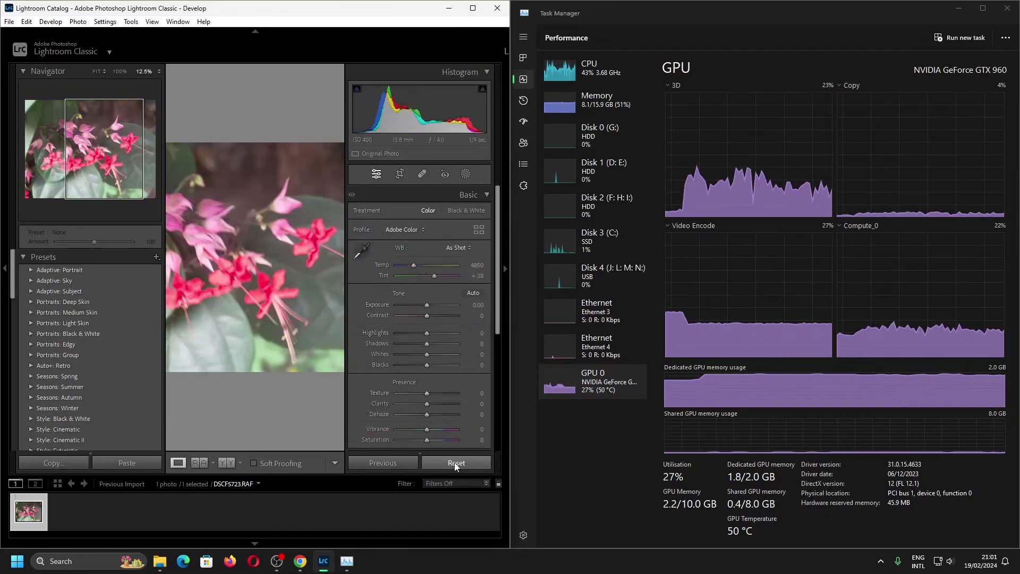
pyautogui.moveTo(428, 309); pyautogui.dragTo(423, 309)
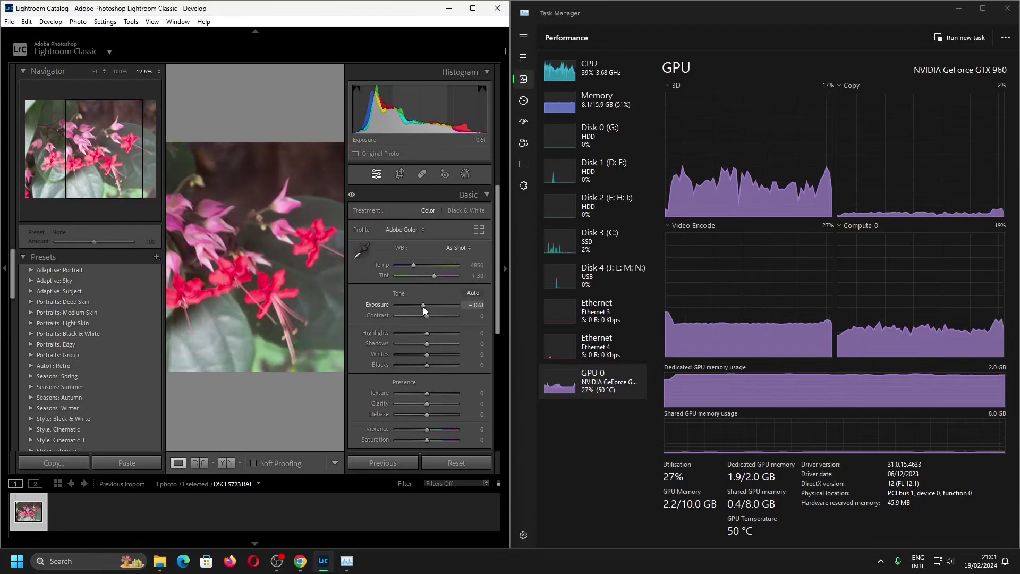
pyautogui.click(473, 8)
pyautogui.click(502, 282)
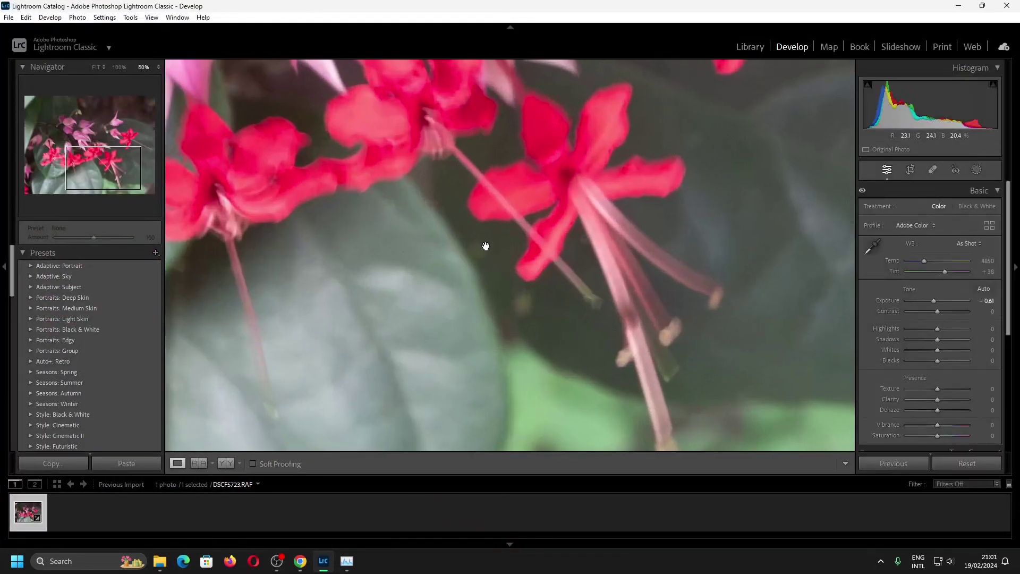
pyautogui.moveTo(483, 244); pyautogui.dragTo(399, 202)
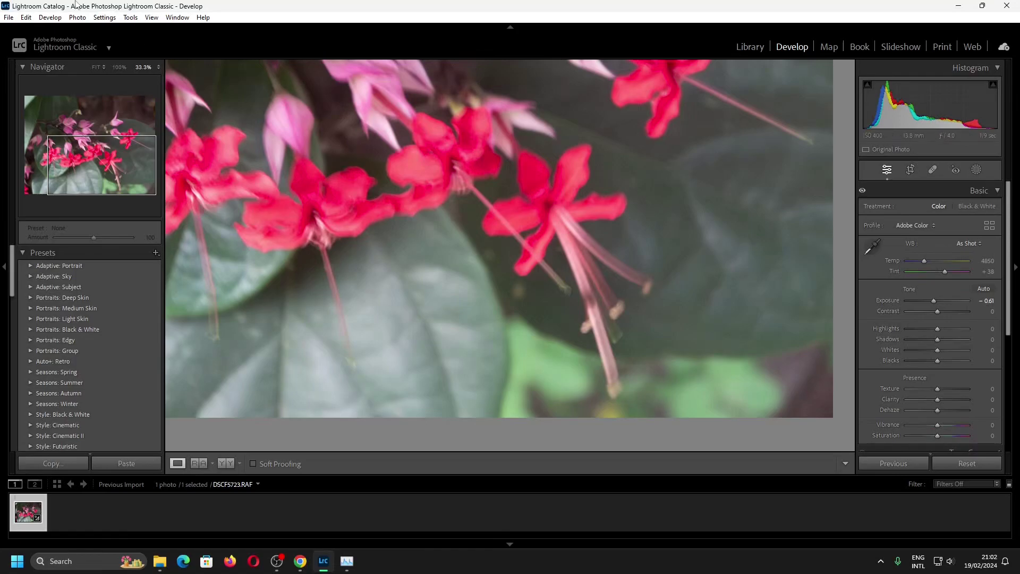
# Step: Close the watermark editor unchanged, then enable Use GPU for Export in Performance preferences
pyautogui.click(26, 17)
pyautogui.click(106, 222)
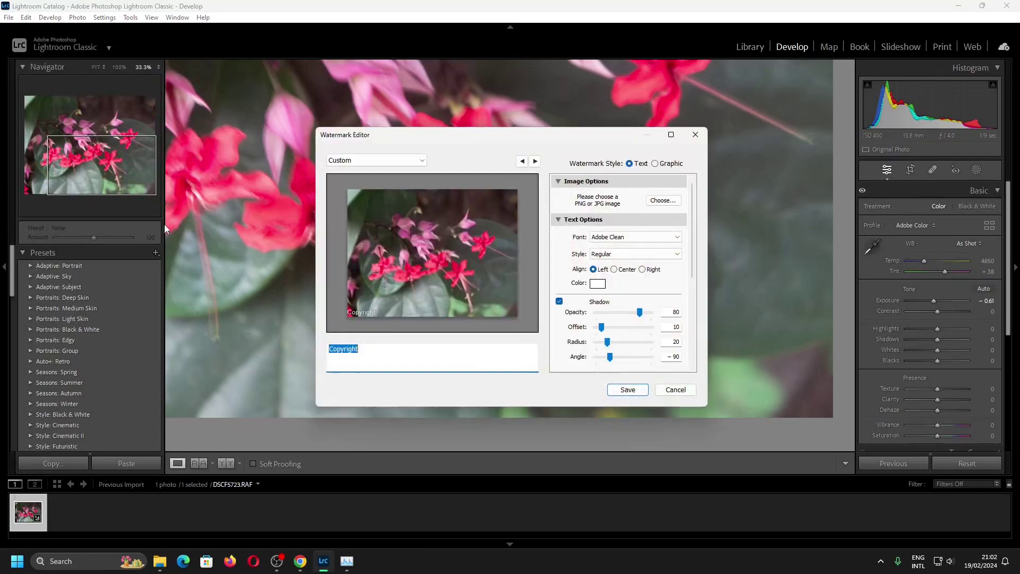
pyautogui.click(690, 390)
pyautogui.click(26, 17)
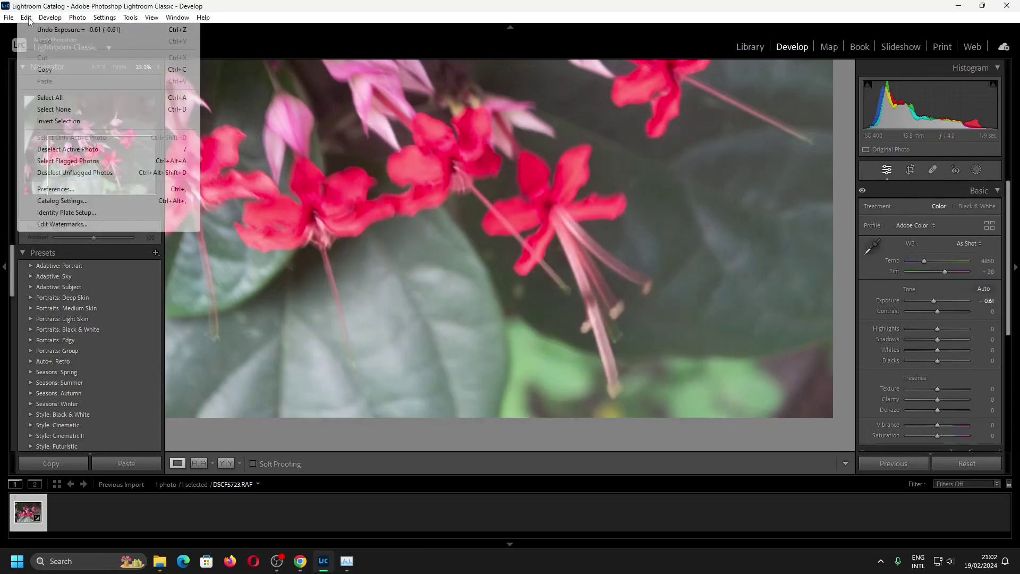
pyautogui.click(87, 193)
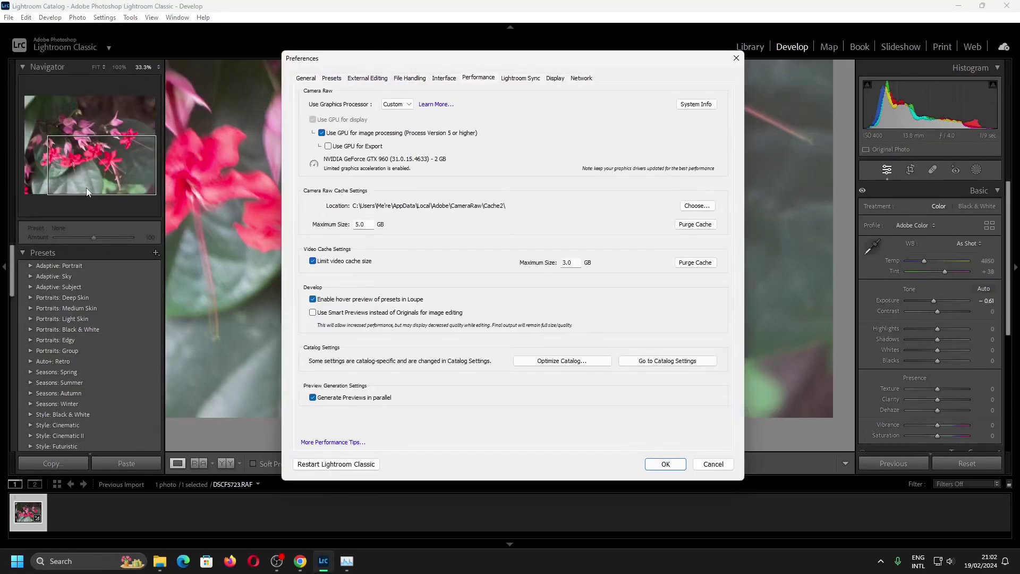
pyautogui.click(329, 147)
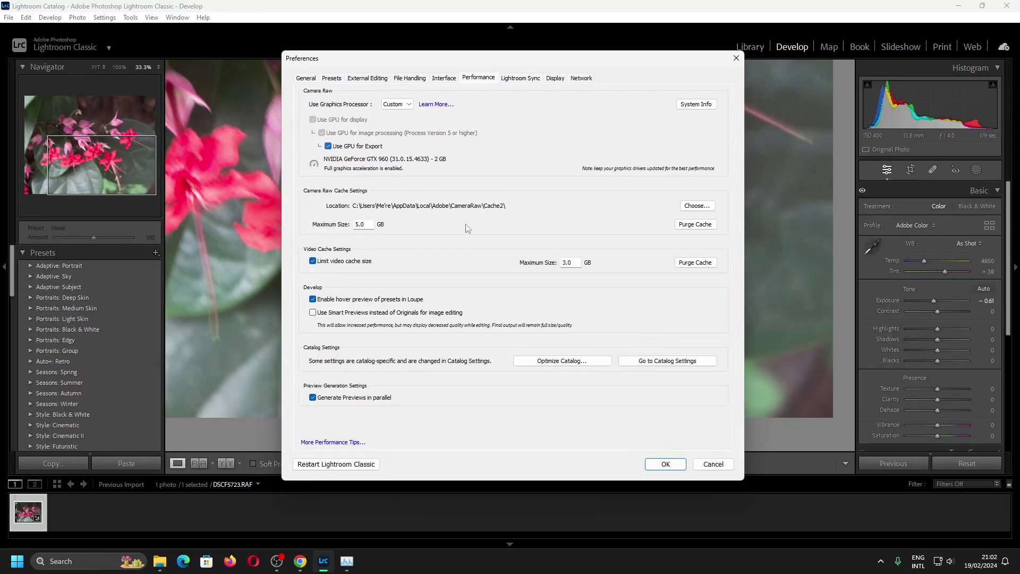
pyautogui.click(665, 464)
pyautogui.click(9, 18)
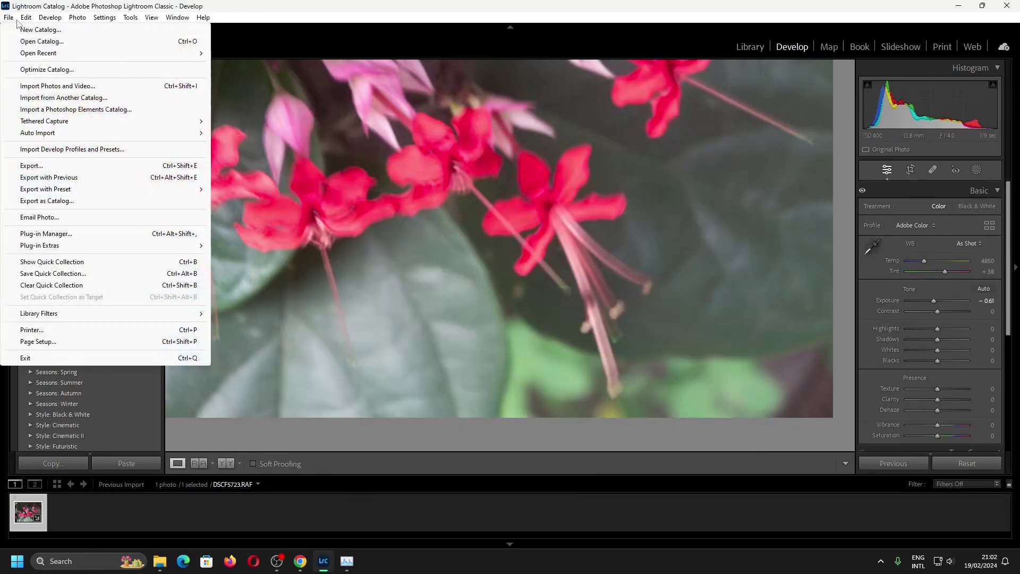
# Step: Export DSCF5723.RAF as a JPEG to the Desktop's 'Untitled Export' subfolder
pyautogui.click(32, 165)
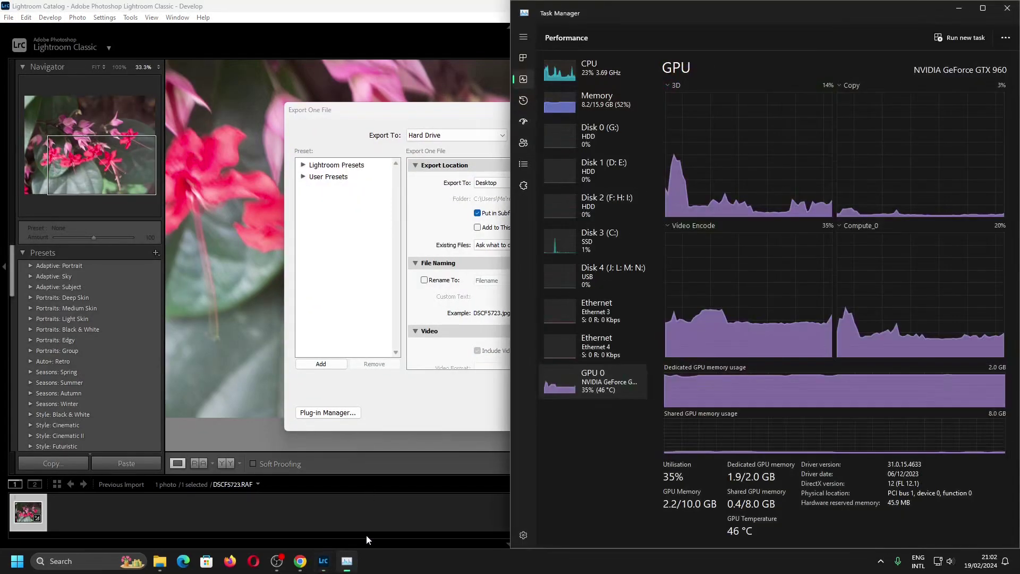
pyautogui.moveTo(476, 113); pyautogui.dragTo(370, 115)
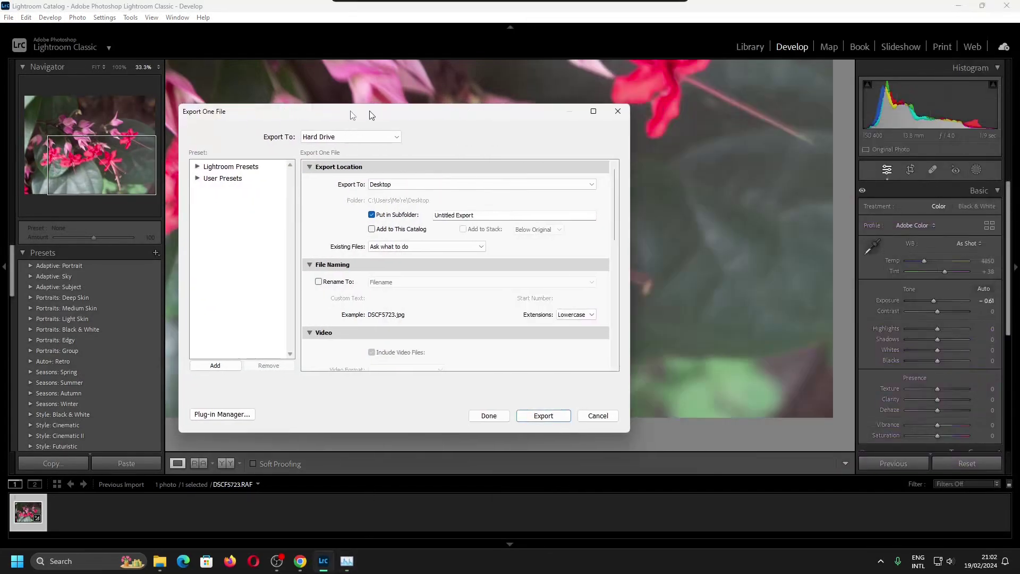
pyautogui.click(457, 416)
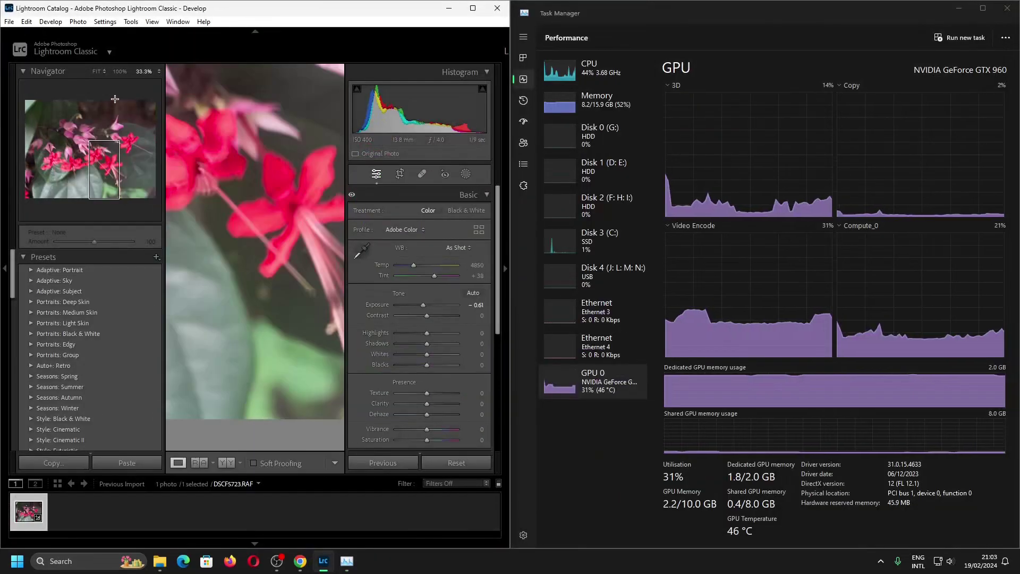
pyautogui.click(9, 21)
pyautogui.click(51, 177)
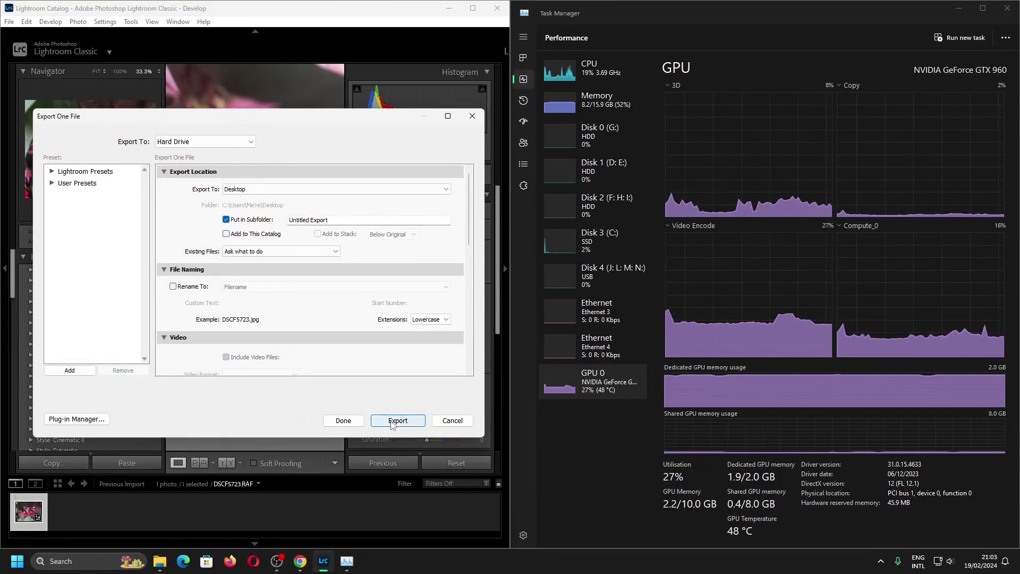
pyautogui.click(396, 421)
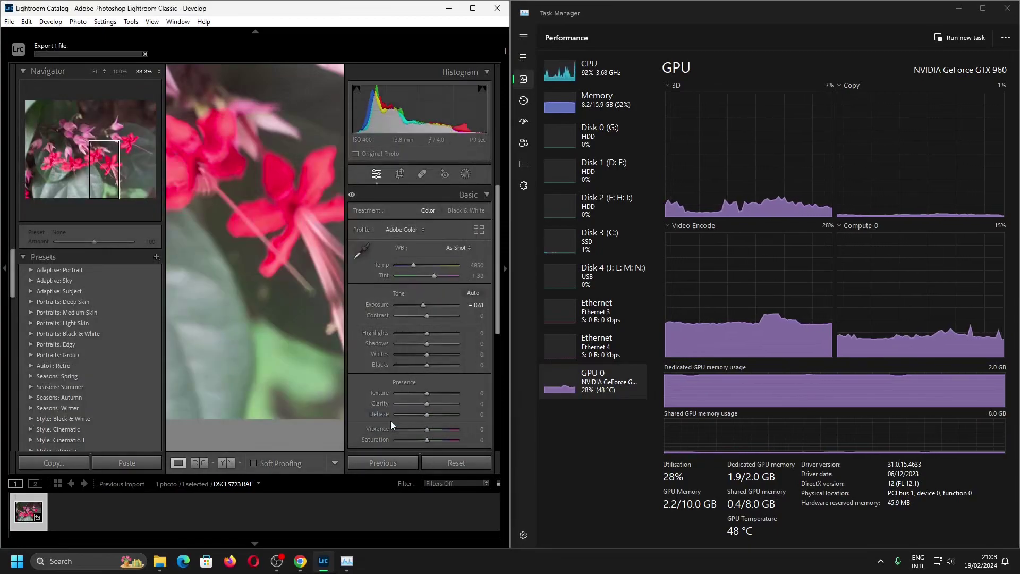
# Step: Uncheck Use GPU for Export in Performance preferences, keeping GPU image processing on
pyautogui.click(26, 22)
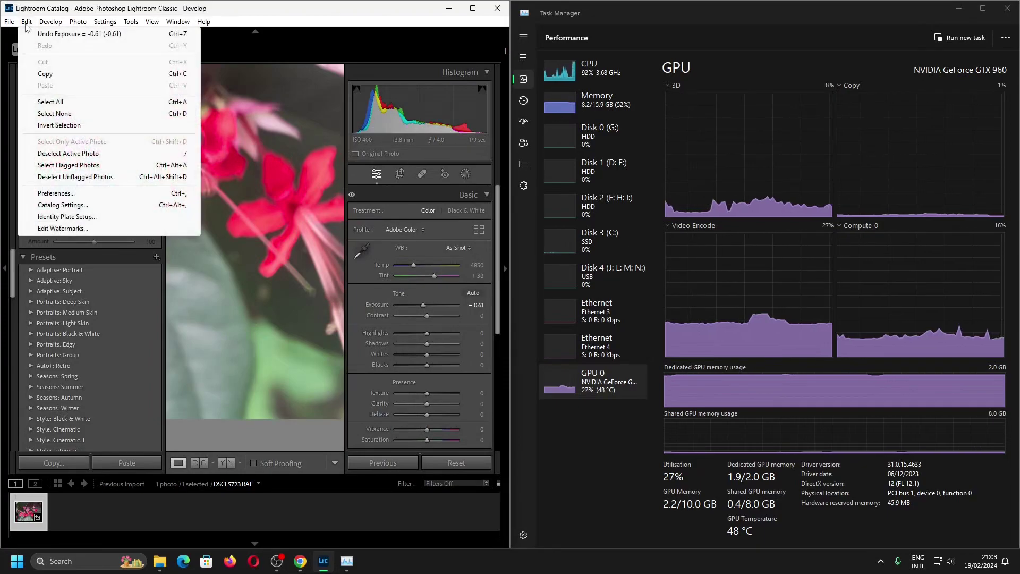
pyautogui.click(85, 24)
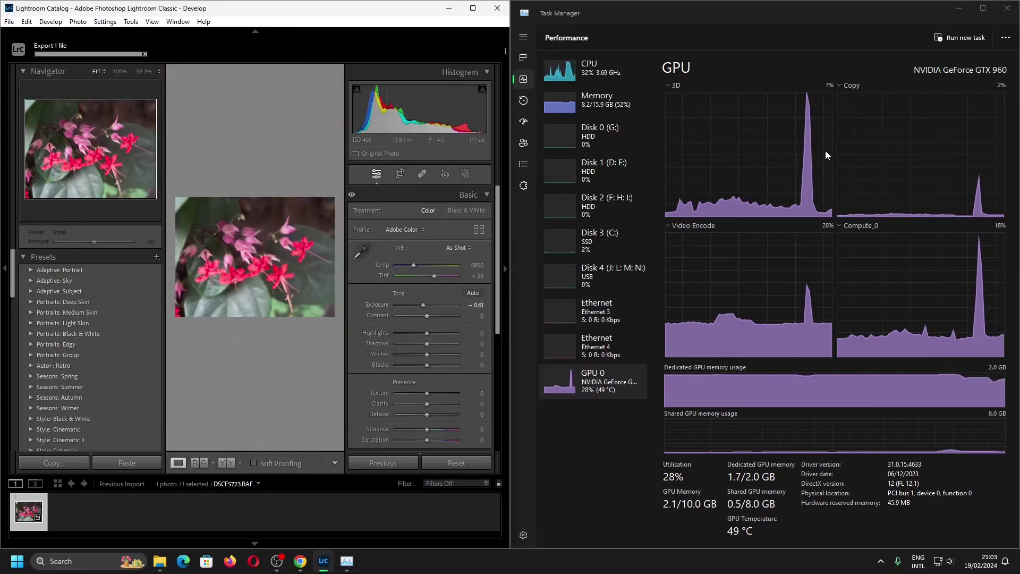
pyautogui.click(9, 21)
pyautogui.moveTo(27, 21)
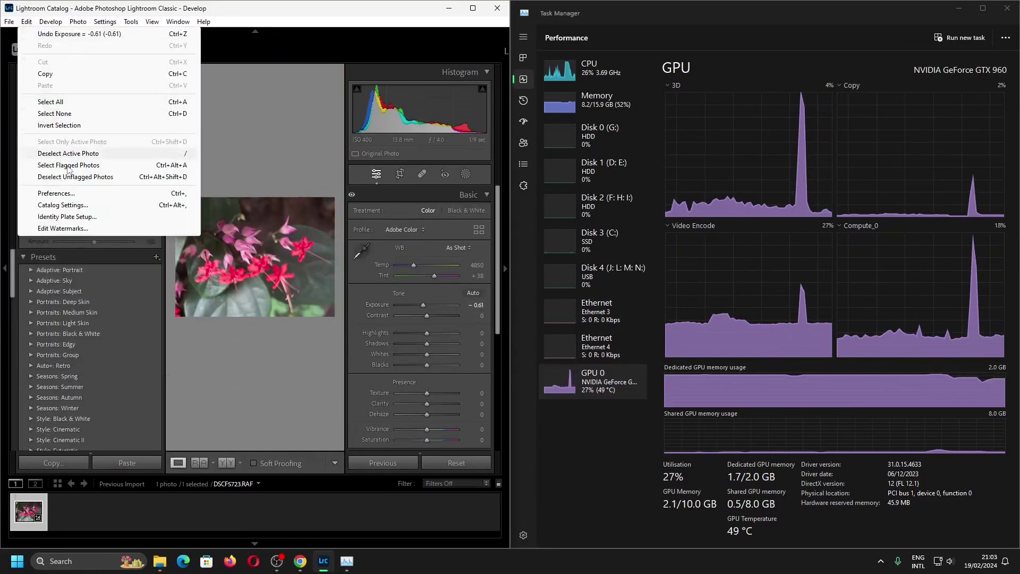
pyautogui.click(72, 200)
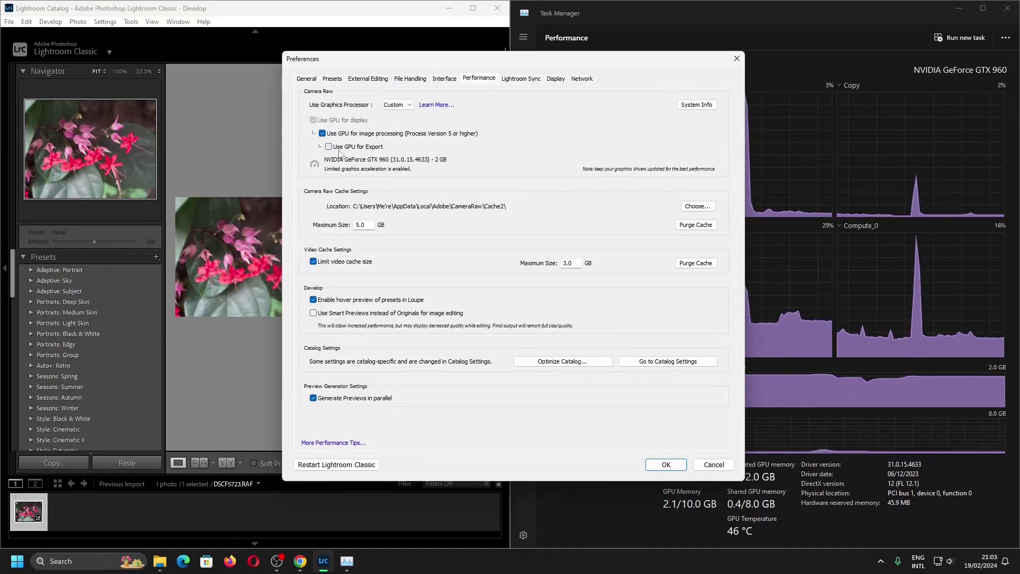
pyautogui.click(666, 465)
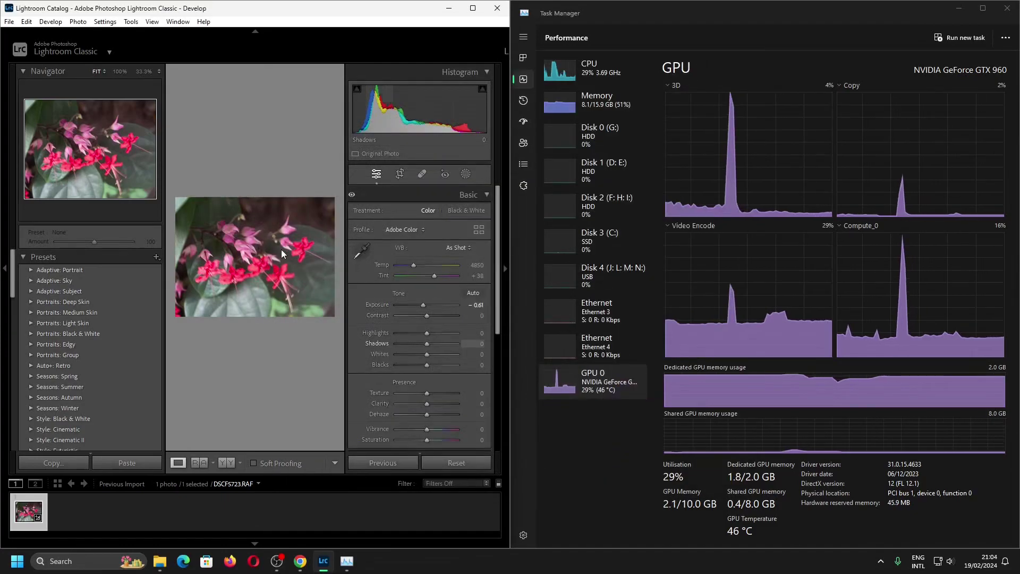
# Step: Re-export the photo to the Desktop using unique names, watch CPU and GPU load, then maximize Lightroom
pyautogui.click(9, 22)
pyautogui.click(32, 170)
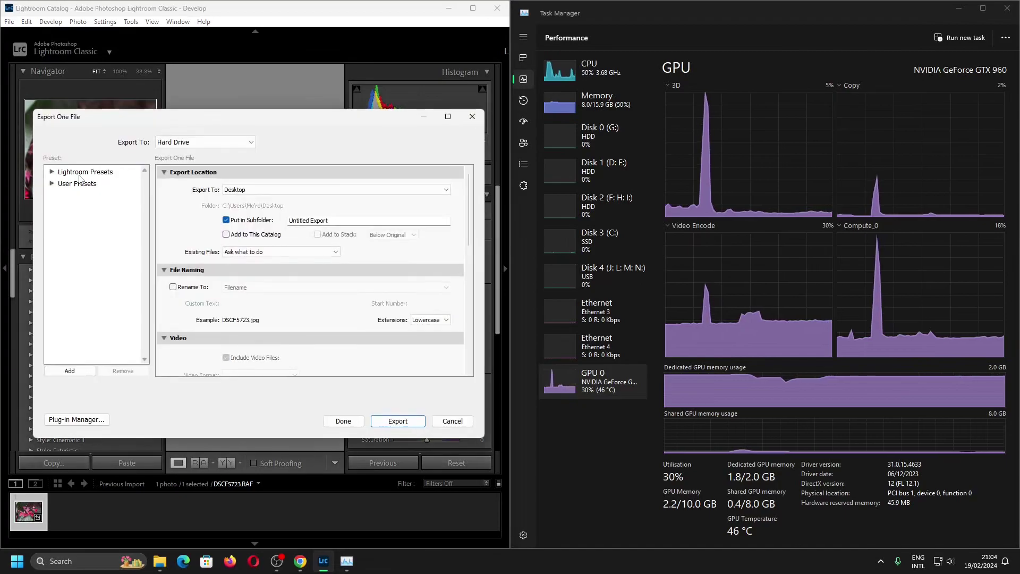
pyautogui.click(397, 421)
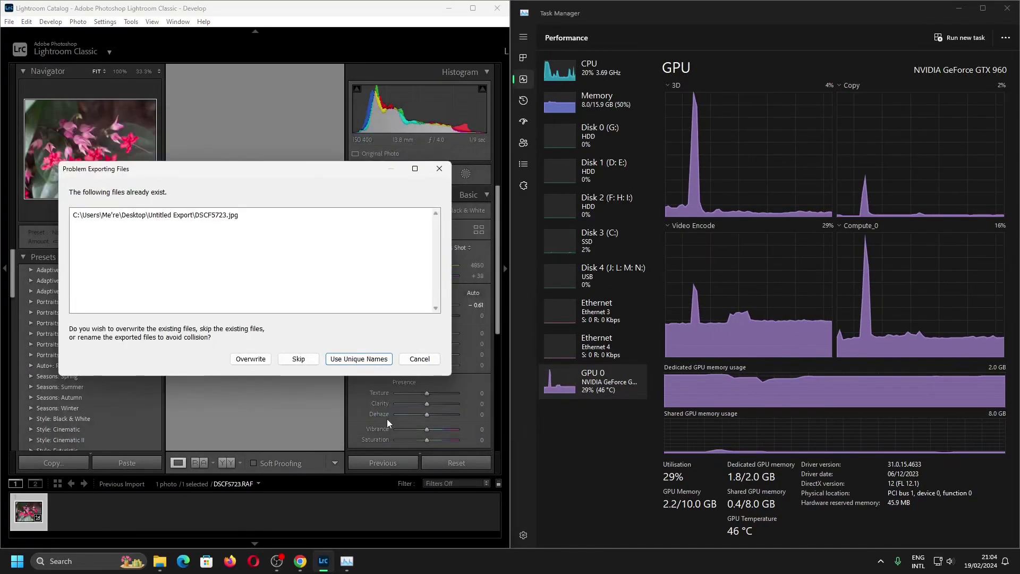
pyautogui.click(370, 365)
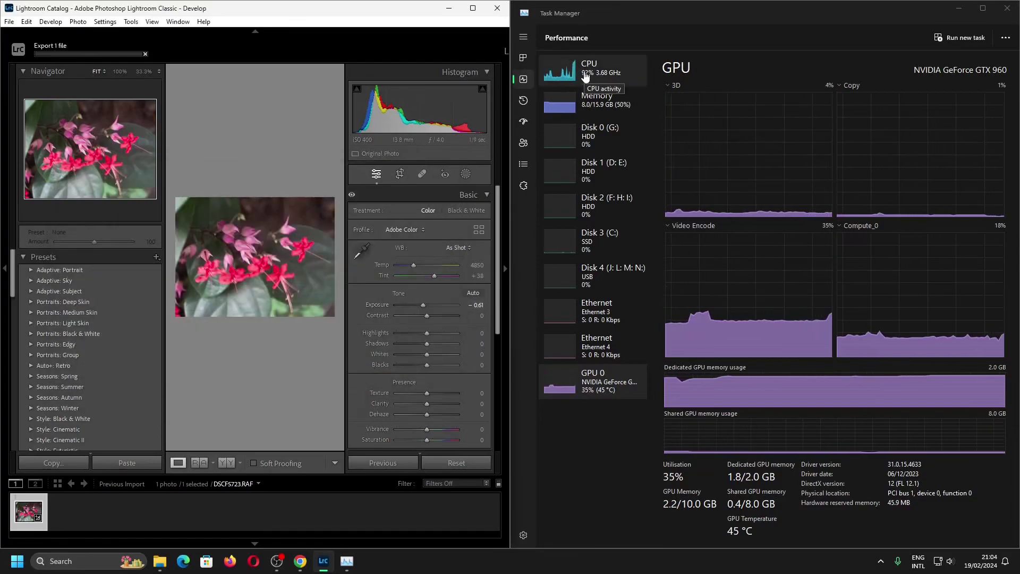
pyautogui.click(585, 77)
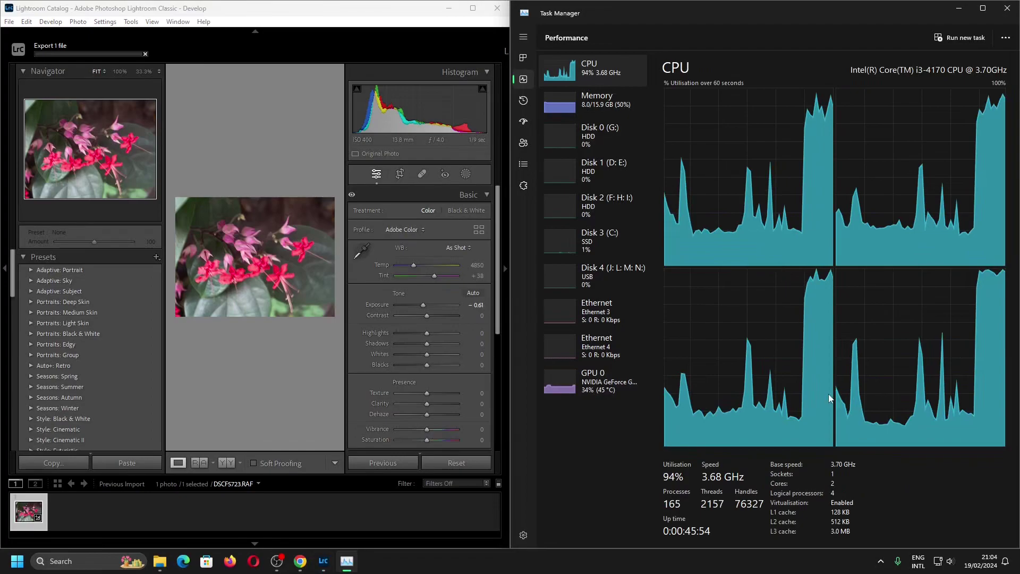
pyautogui.click(640, 388)
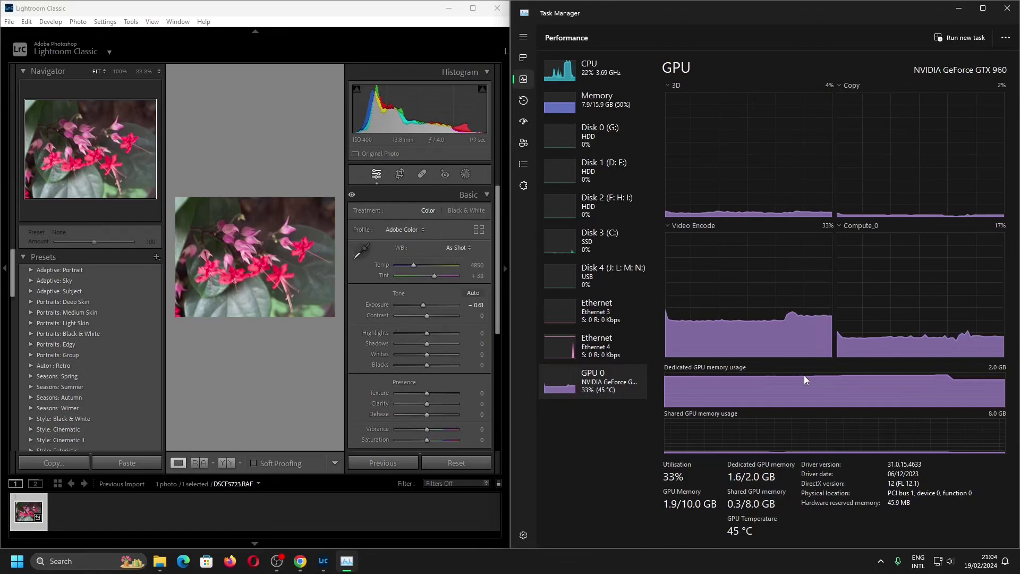
pyautogui.click(473, 8)
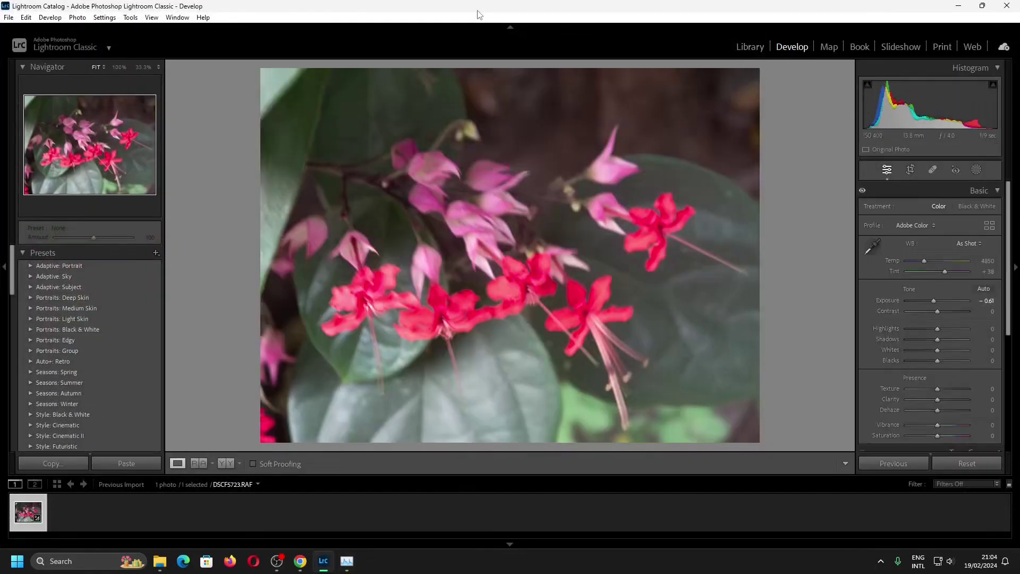